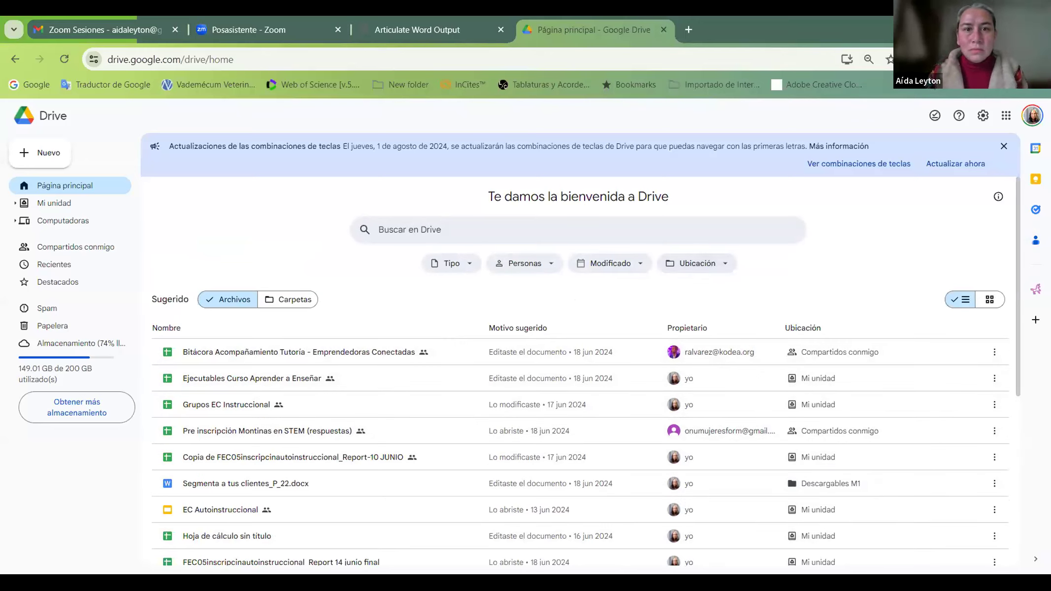
# - Upload the Word document "1. Plasma aqui tu propuesta de valor.docx" from the computer to Drive
pyautogui.press('super+Down')
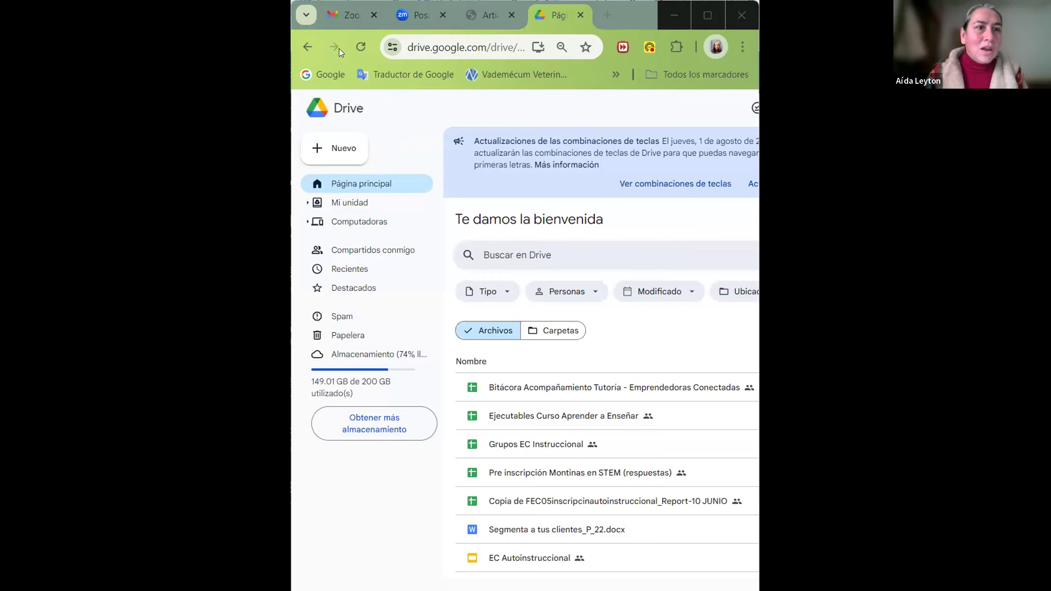
pyautogui.click(367, 10)
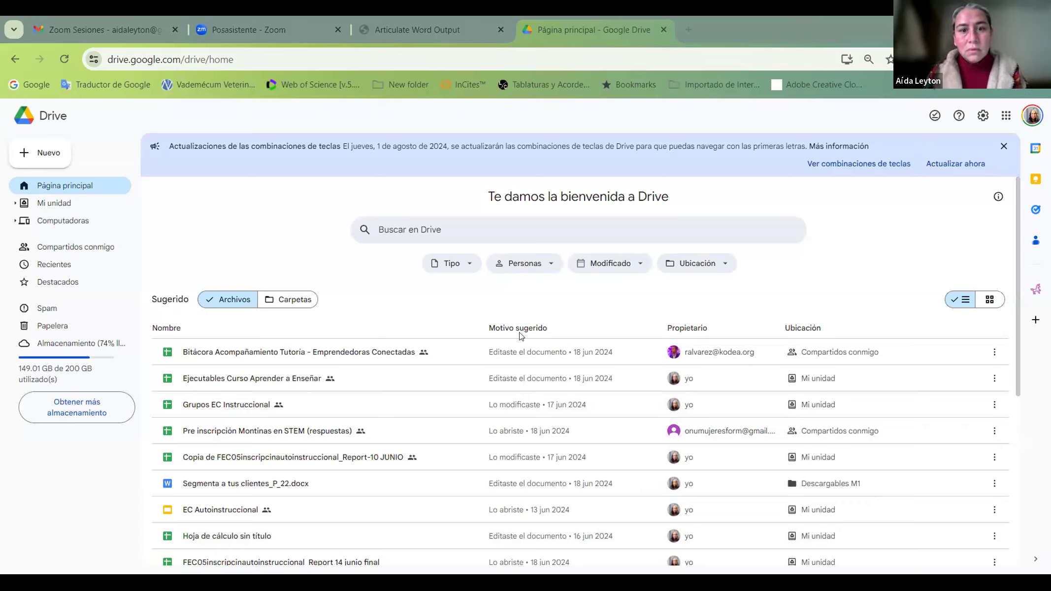
pyautogui.moveTo(587, 431); pyautogui.dragTo(587, 430)
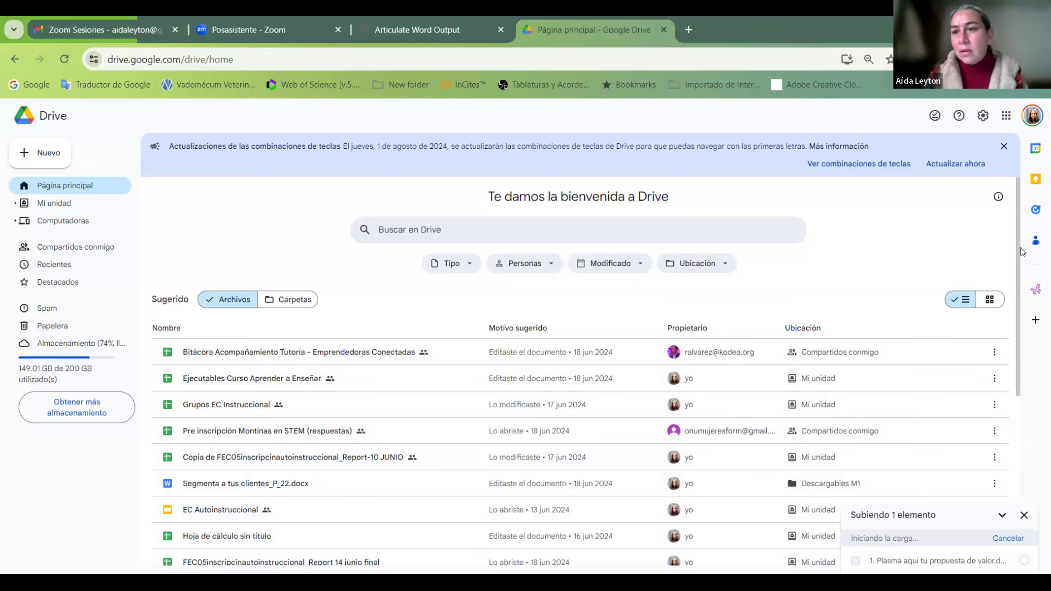
pyautogui.scroll(-2, 1018, 285)
pyautogui.scroll(2, 1026, 241)
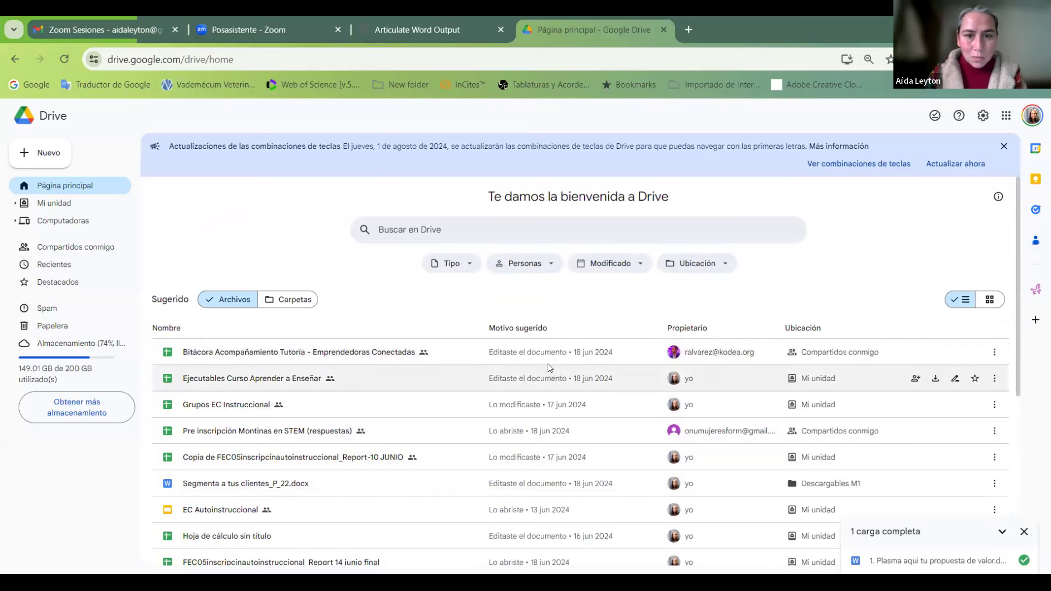
# - Search Drive for "propuesta", then clear and close the search
pyautogui.click(435, 230)
pyautogui.write('ec')
pyautogui.press('BackSpace')
pyautogui.press('BackSpace')
pyautogui.write('prop')
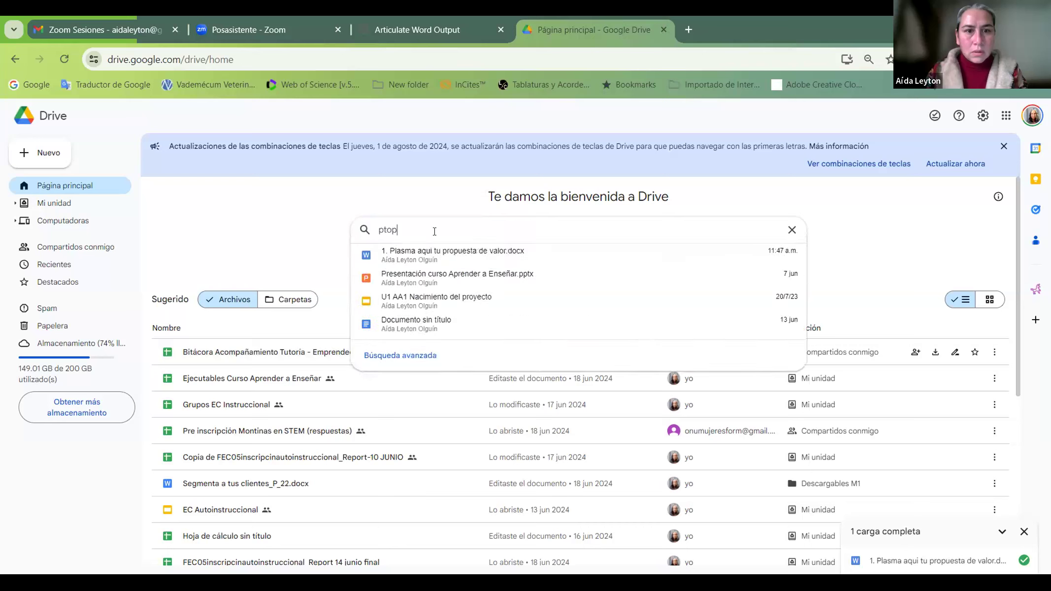
pyautogui.press('BackSpace')
pyautogui.press('BackSpace')
pyautogui.press('BackSpace')
pyautogui.write('ro')
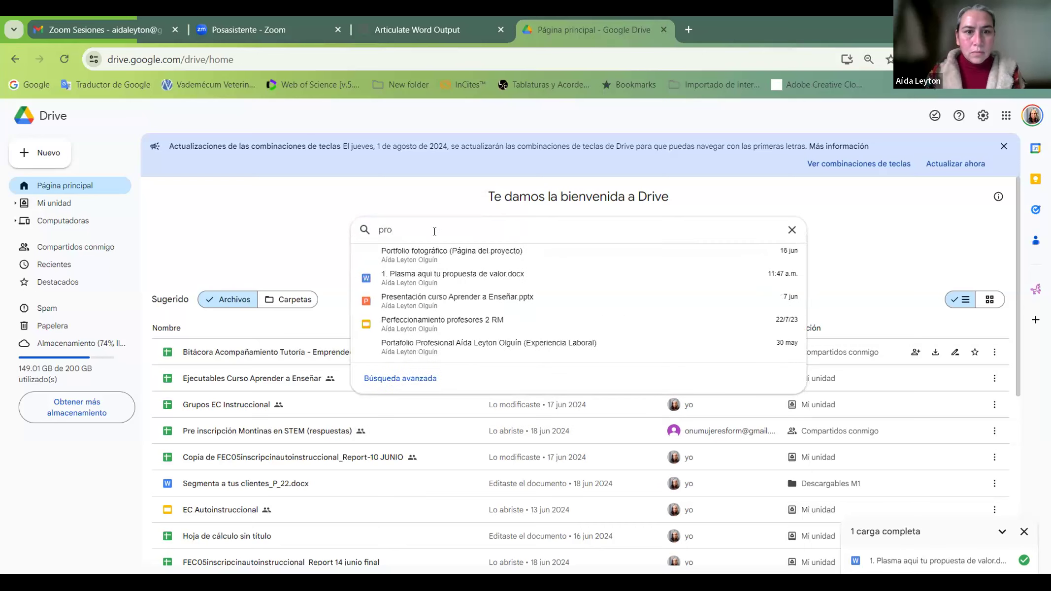
pyautogui.write('puesta')
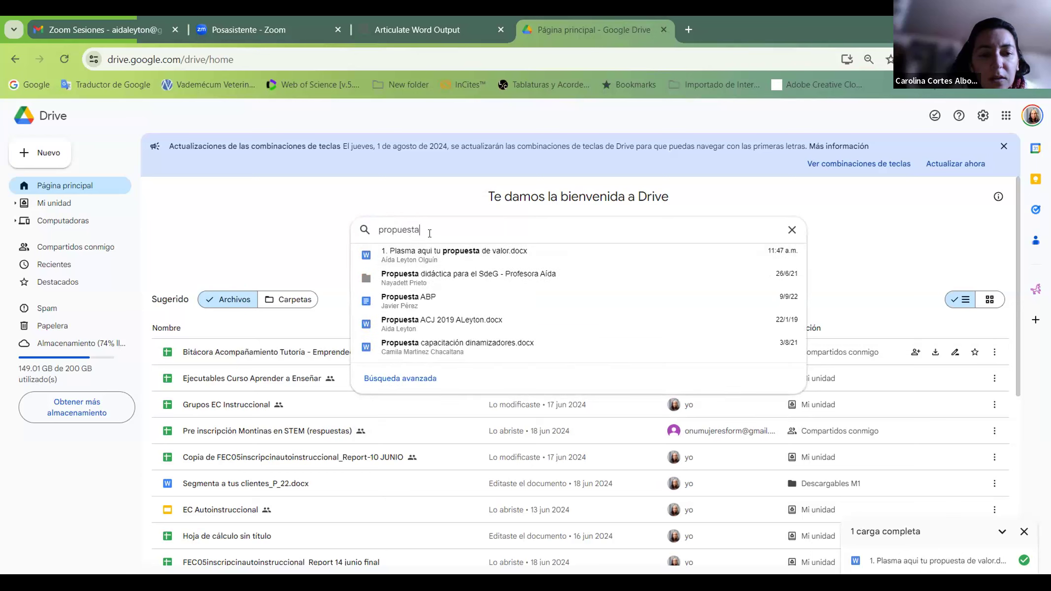
pyautogui.click(792, 229)
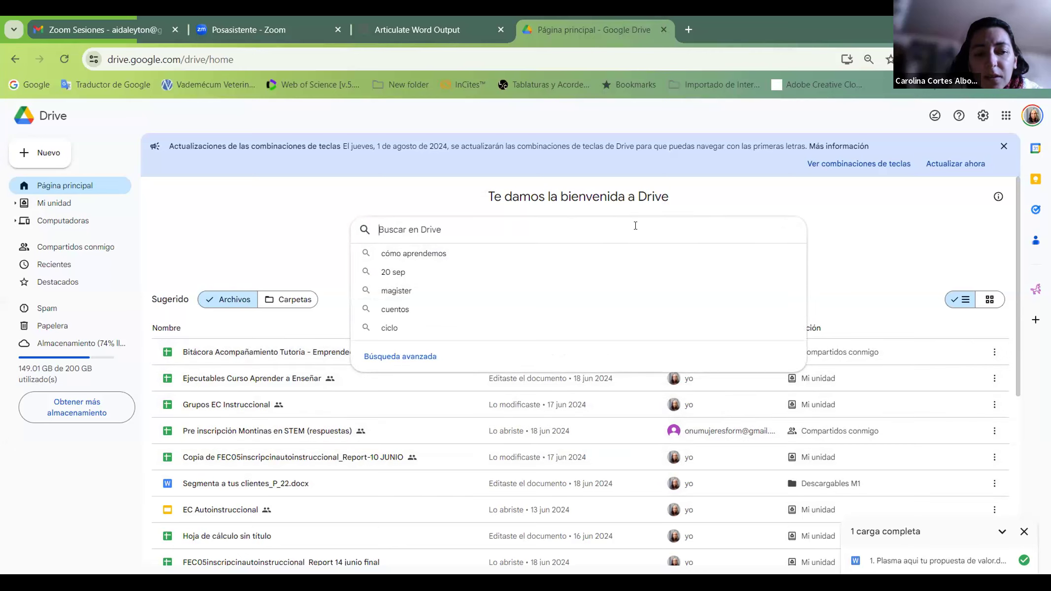
pyautogui.press('Escape')
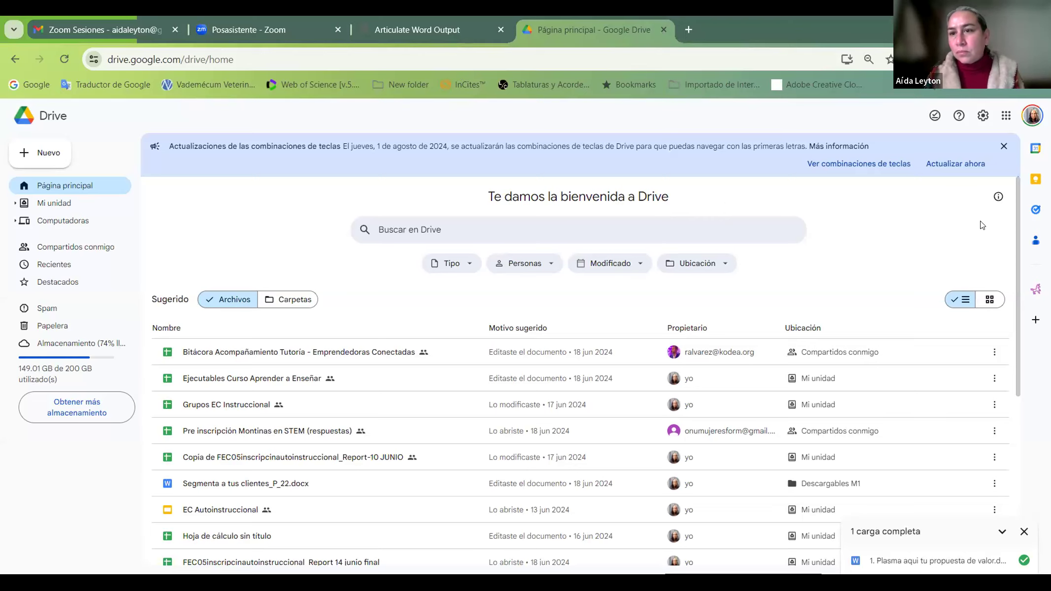
# - Open the document "Segmenta a tus clientes_P_22.docx" from the suggested files
pyautogui.scroll(-5, 1018, 227)
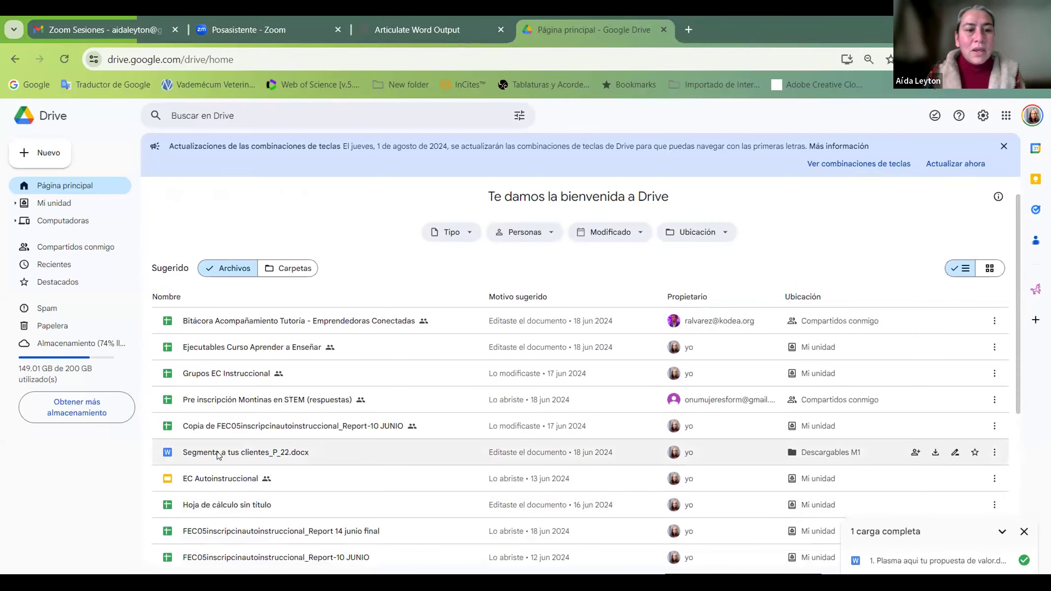
pyautogui.click(217, 452)
pyautogui.doubleClick(217, 454)
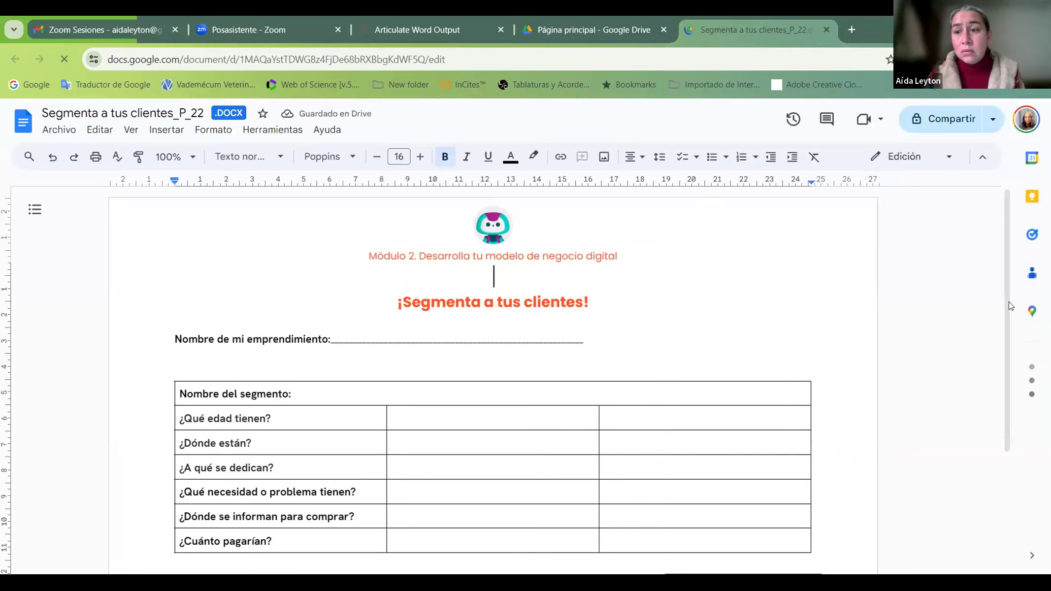
pyautogui.moveTo(1003, 292)
pyautogui.mouseDown()
pyautogui.moveTo(1008, 394)
pyautogui.moveTo(997, 288)
pyautogui.mouseUp()
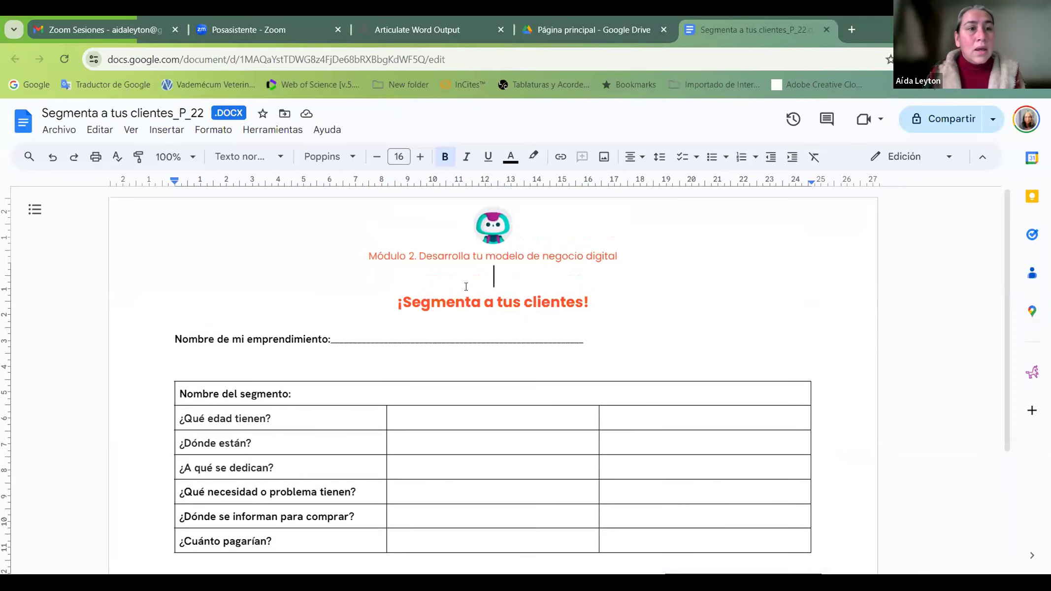
pyautogui.click(249, 270)
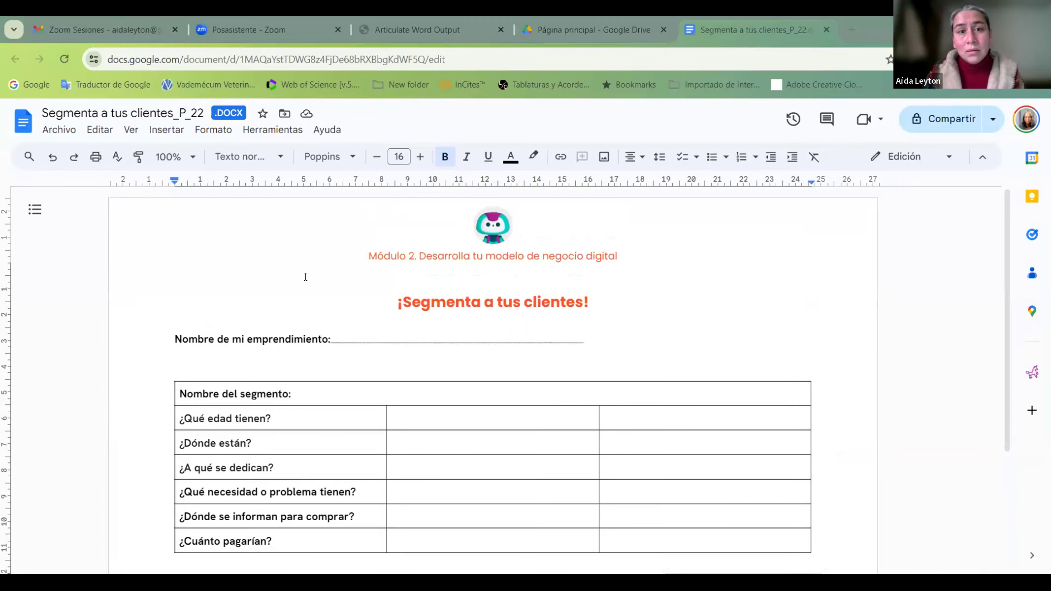
# - Try to download the "Segmenta a tus clientes_P_22" document as a PDF
pyautogui.click(59, 131)
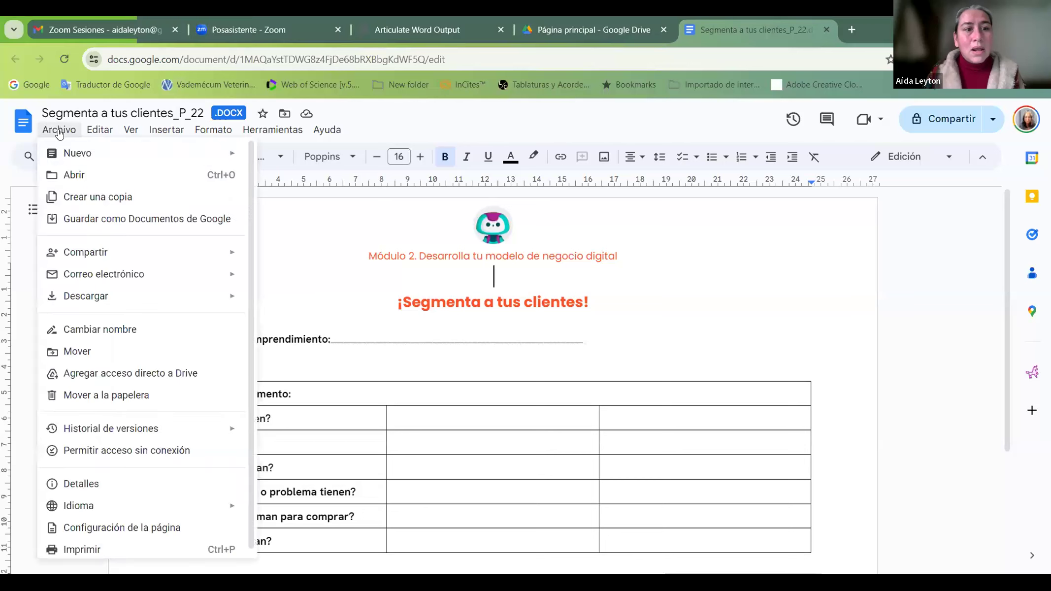
pyautogui.moveTo(174, 303)
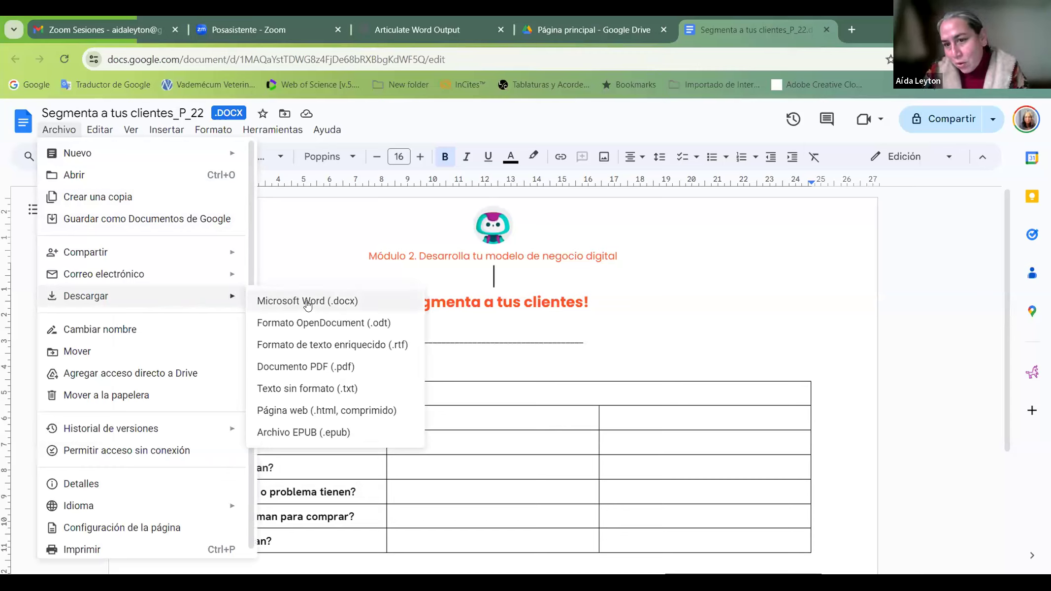
pyautogui.click(313, 366)
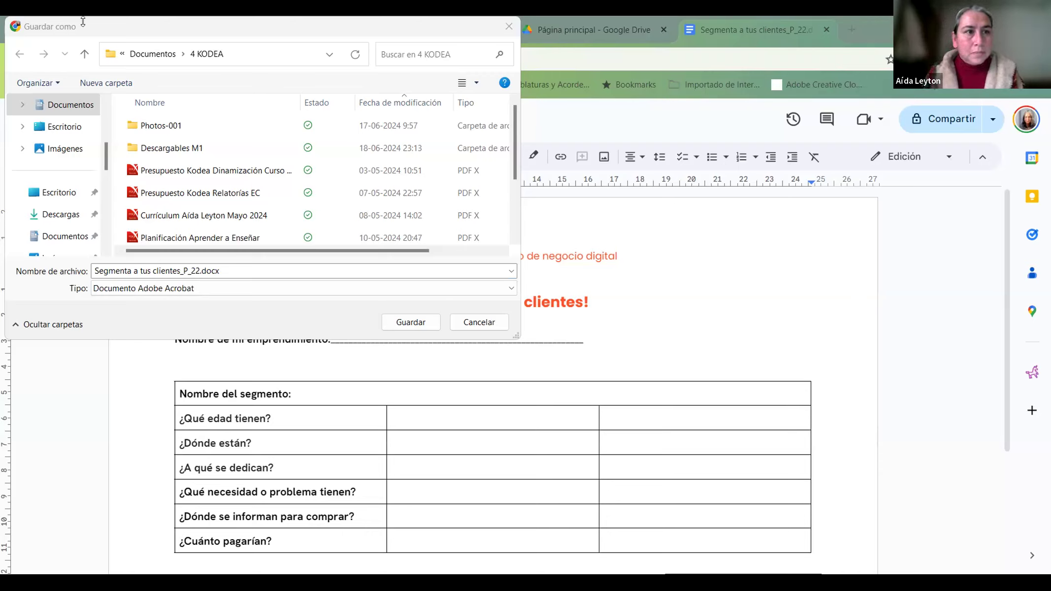
pyautogui.click(99, 25)
pyautogui.moveTo(95, 24); pyautogui.dragTo(142, 159)
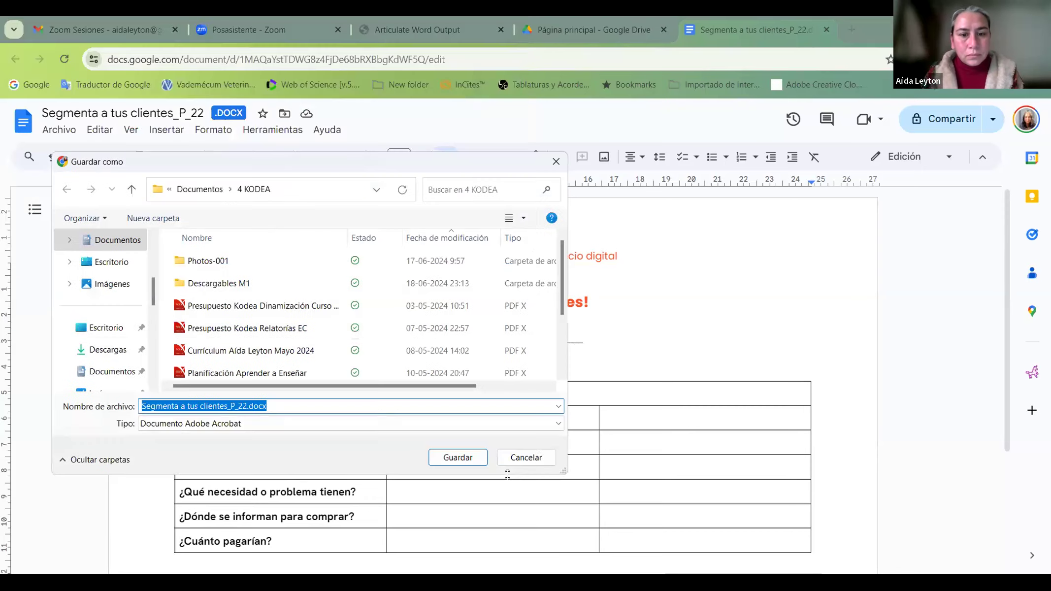
pyautogui.click(535, 450)
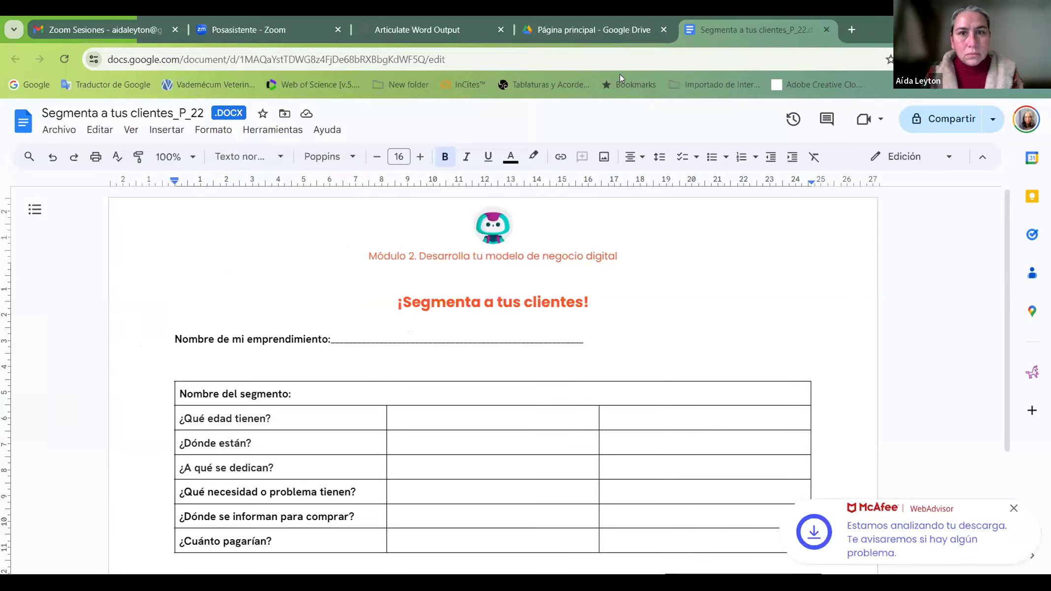
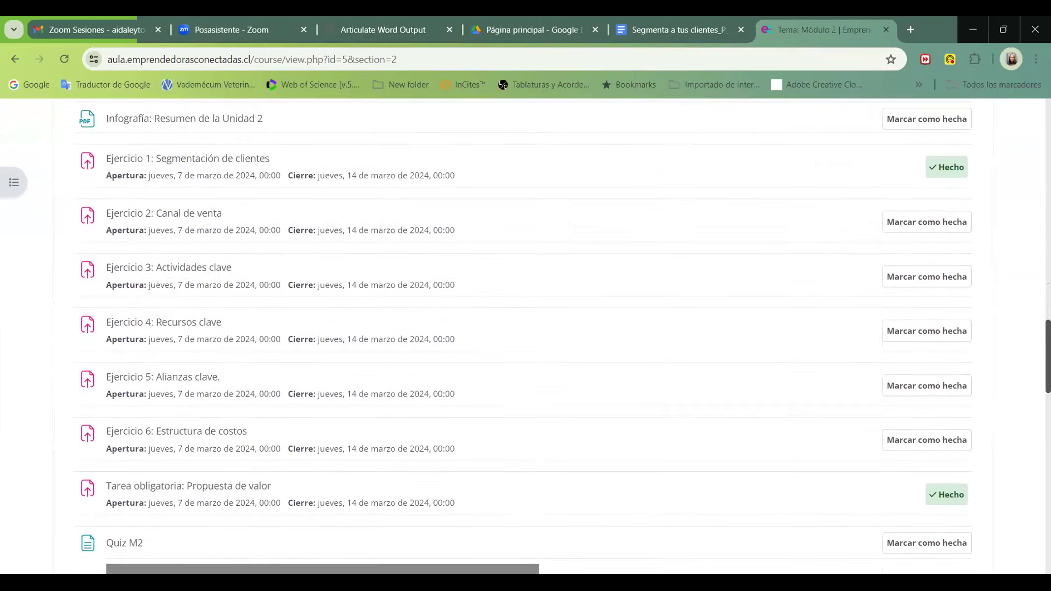
# - Open the assignment "Tarea obligatoria: Propuesta de valor" in Módulo 2 of the online course
pyautogui.scroll(3, 526, 336)
pyautogui.scroll(-1, 526, 337)
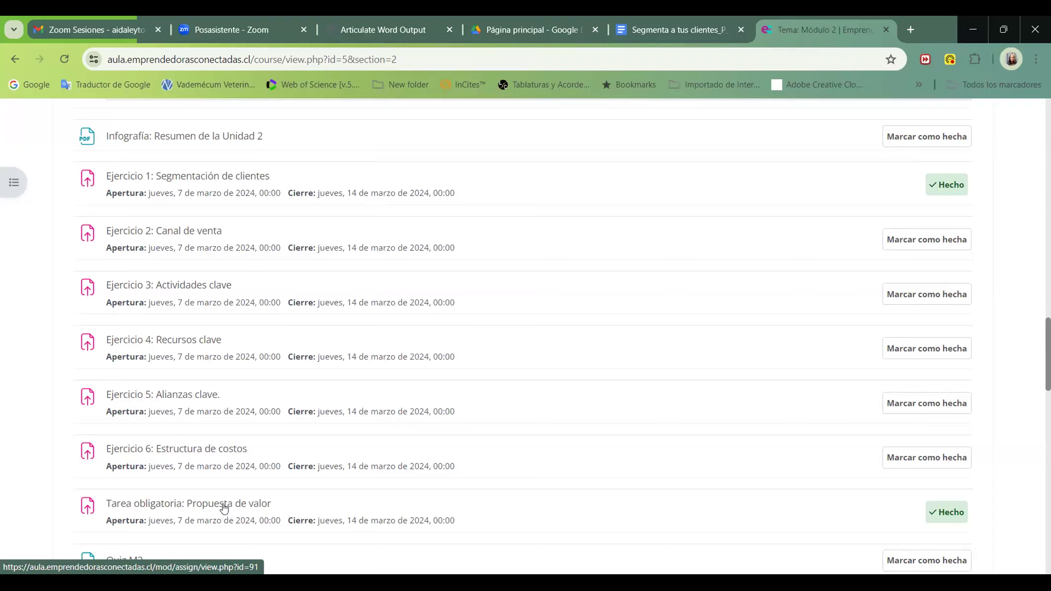
pyautogui.click(224, 503)
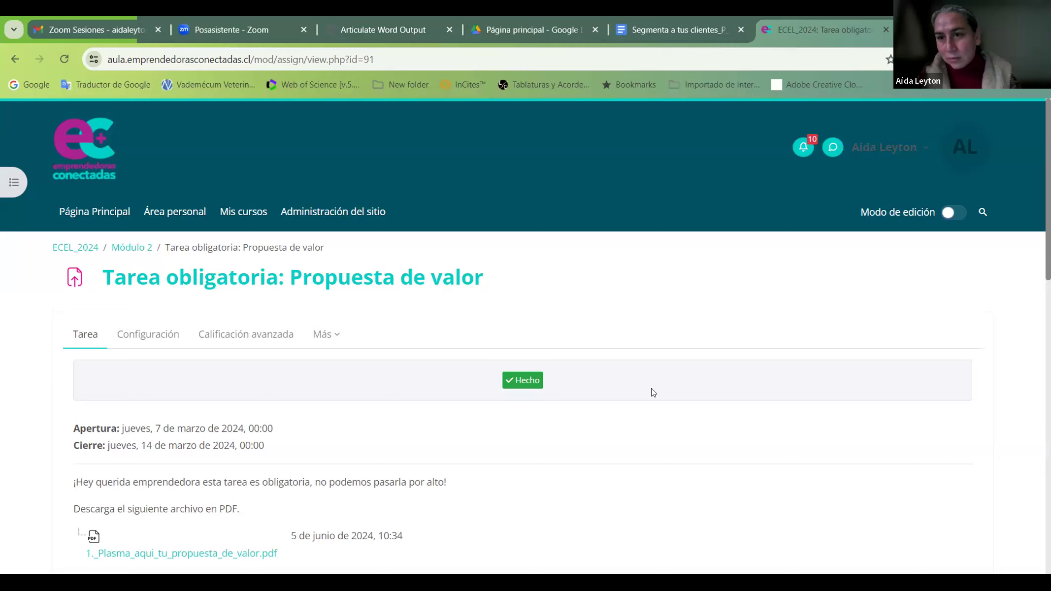
# - Examine the assignment's dates, instructions, attached PDF and grading summary
pyautogui.scroll(-2, 526, 337)
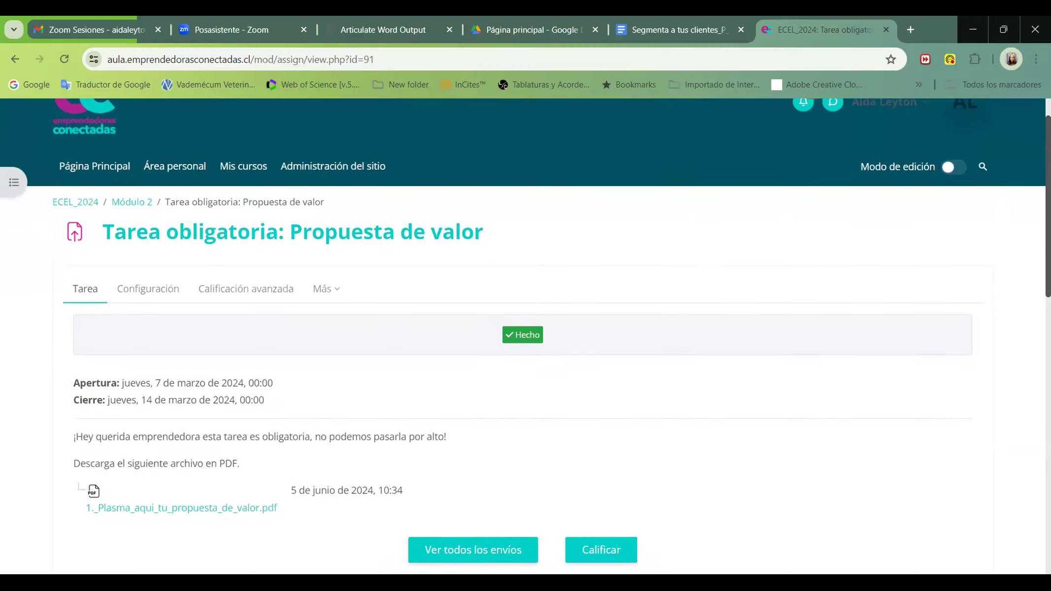
pyautogui.scroll(1, 525, 336)
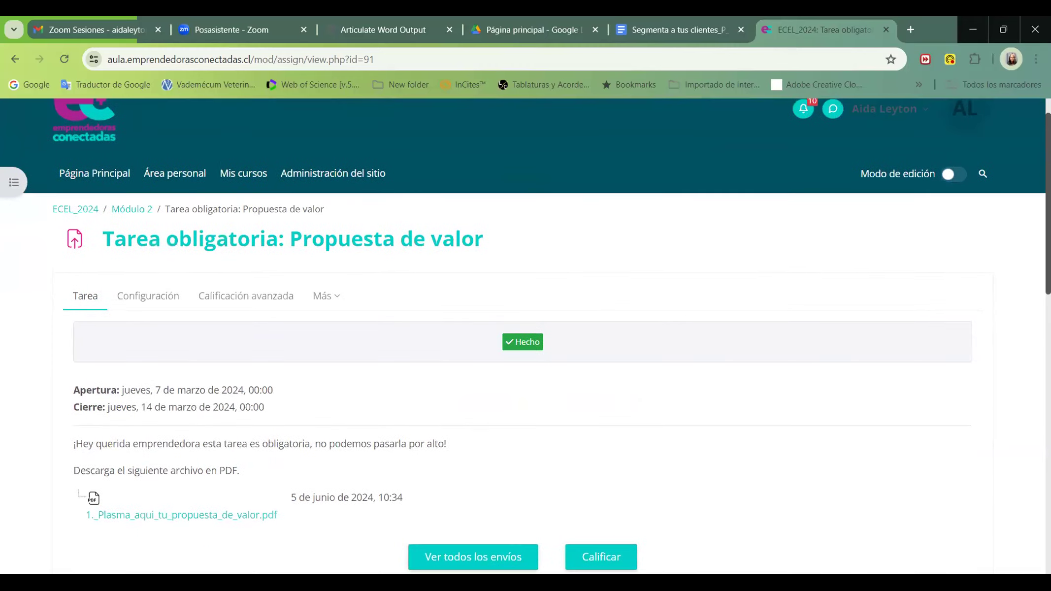
pyautogui.scroll(-2, 526, 336)
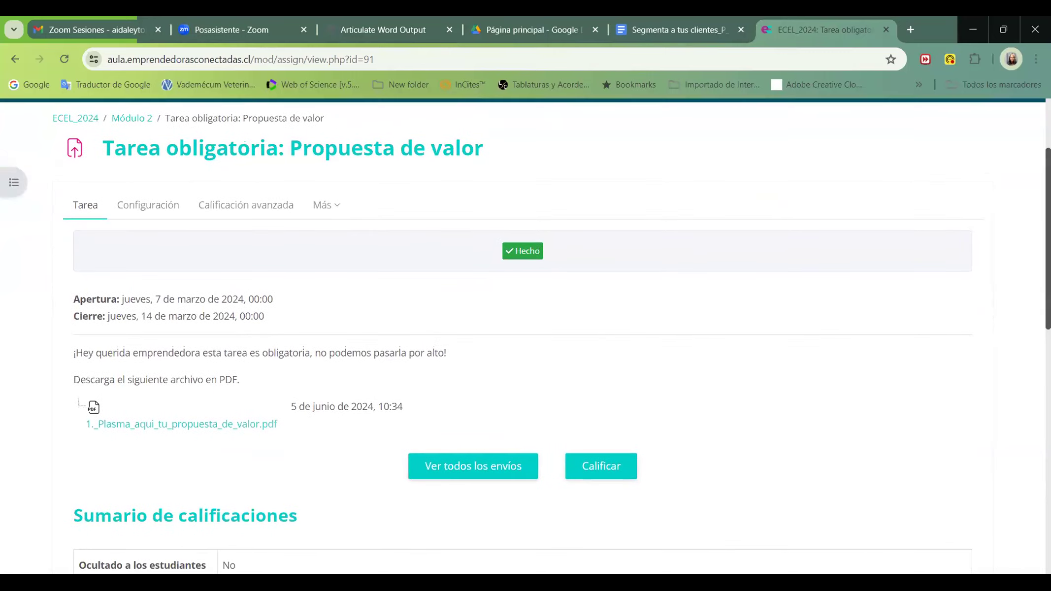
pyautogui.scroll(1, 525, 336)
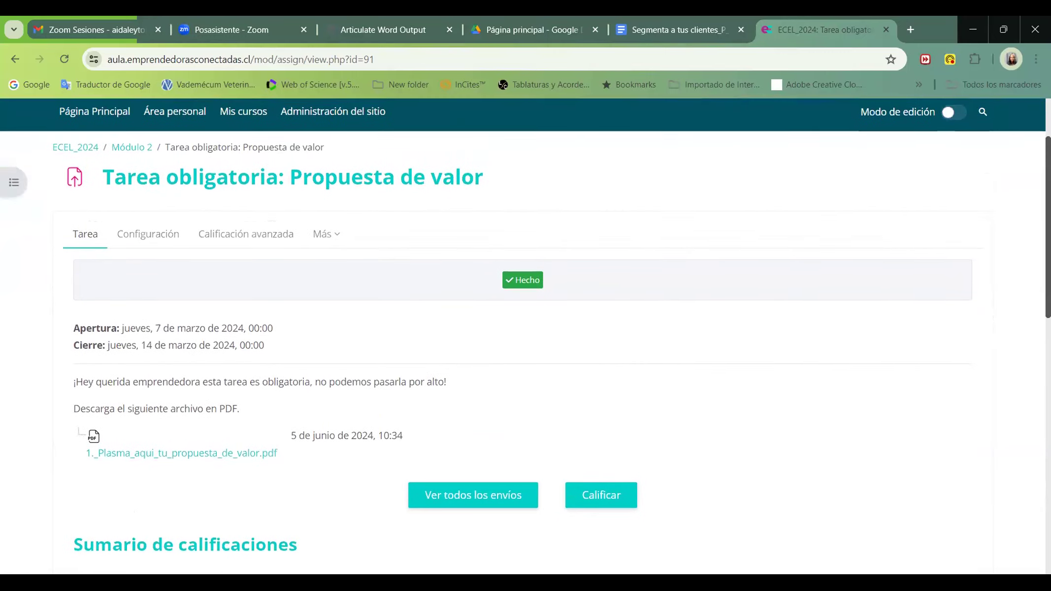
pyautogui.scroll(1, 526, 337)
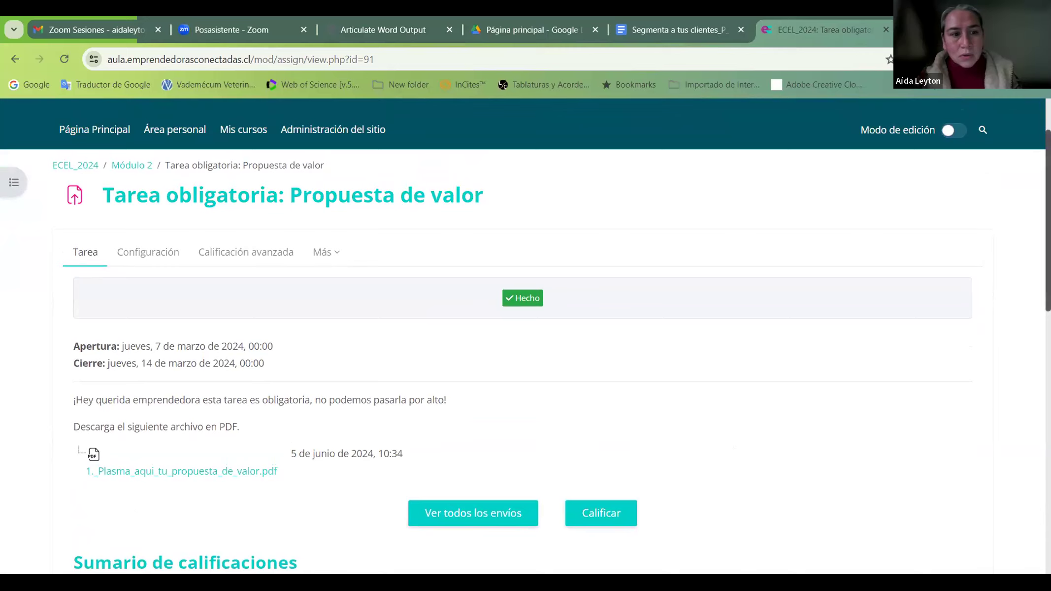
pyautogui.scroll(-4, 525, 335)
pyautogui.scroll(-3, 525, 335)
pyautogui.scroll(1, 525, 334)
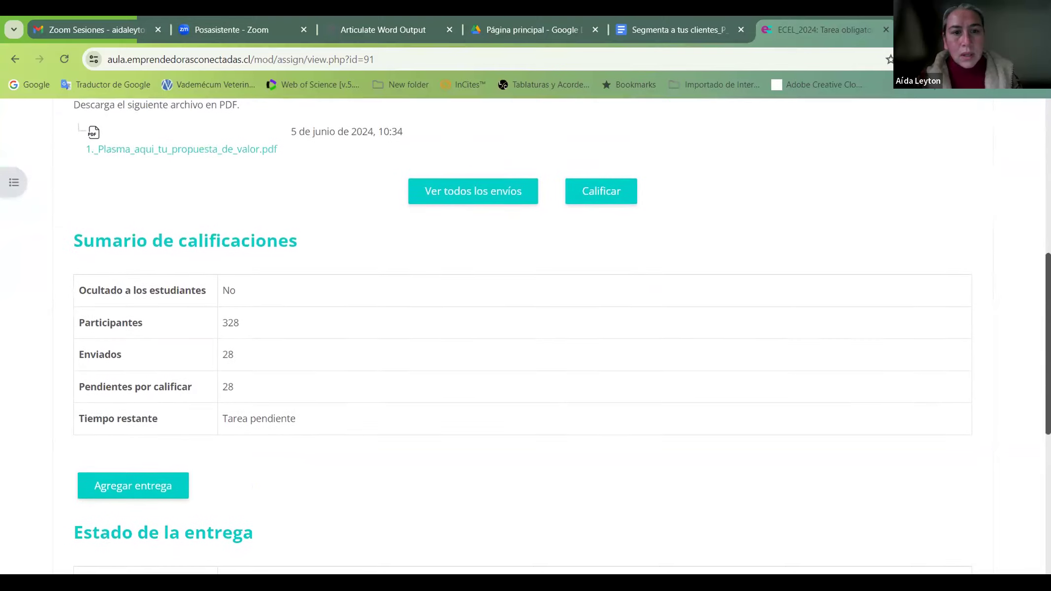
pyautogui.scroll(-1, 525, 335)
pyautogui.scroll(5, 236, 436)
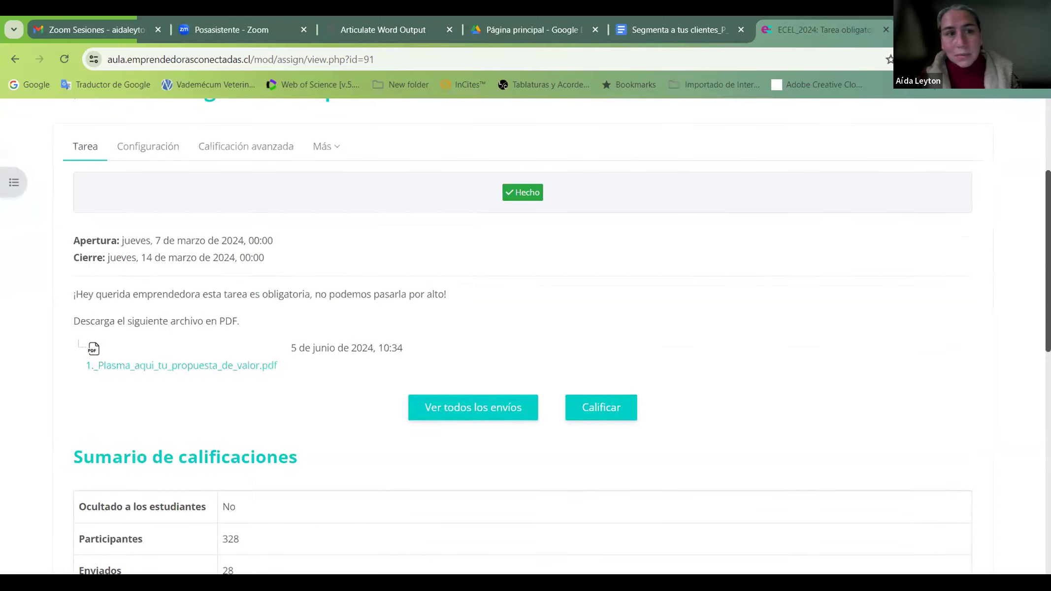
# - Return to Módulo 2, reopen "Tarea obligatoria: Propuesta de valor" and start adding a submission
pyautogui.click(12, 58)
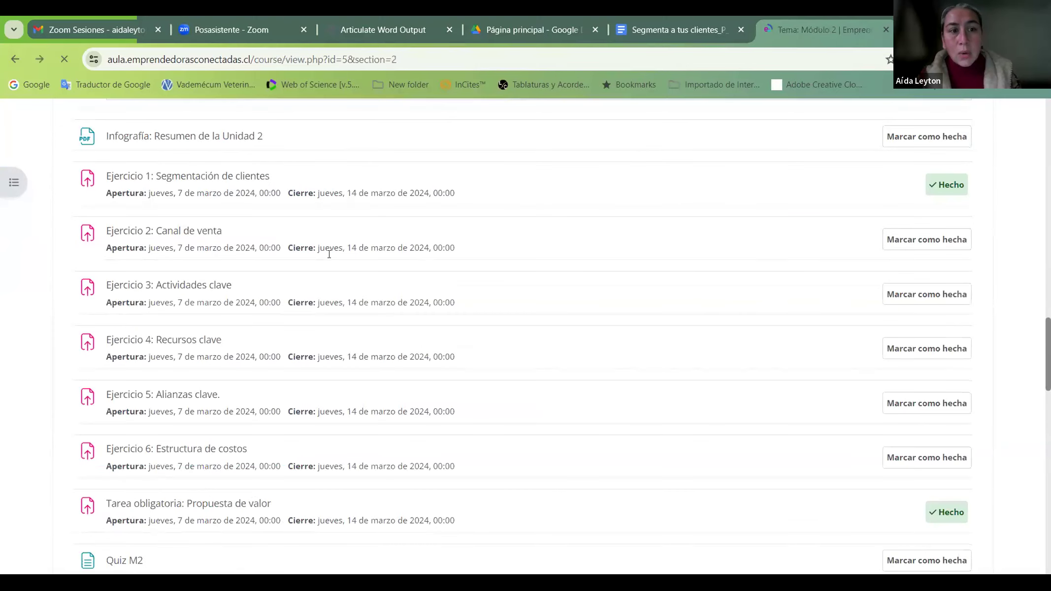
pyautogui.click(200, 503)
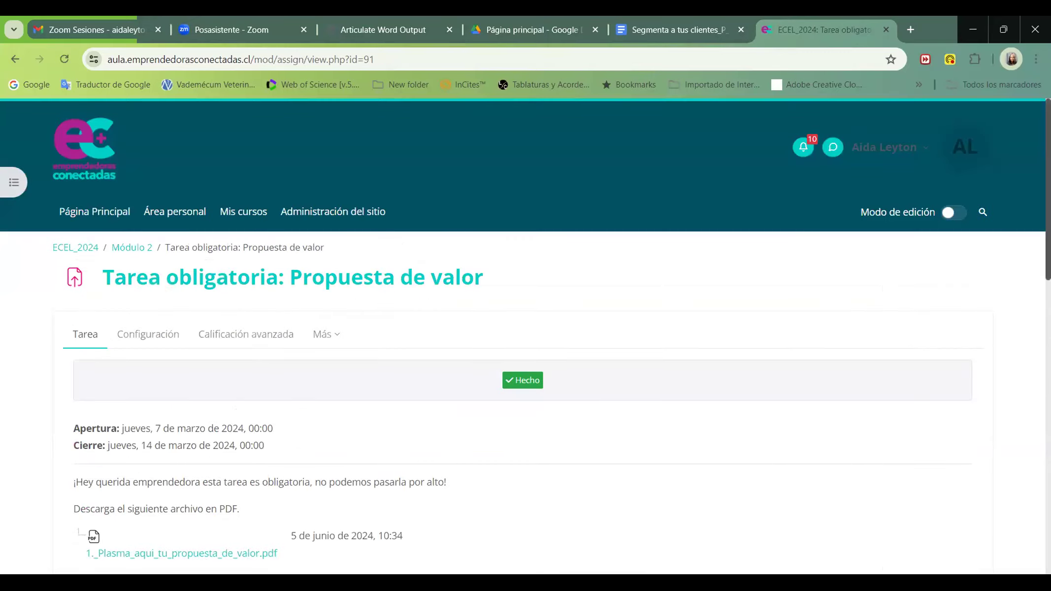
pyautogui.scroll(-8, 525, 335)
pyautogui.scroll(-6, 1018, 429)
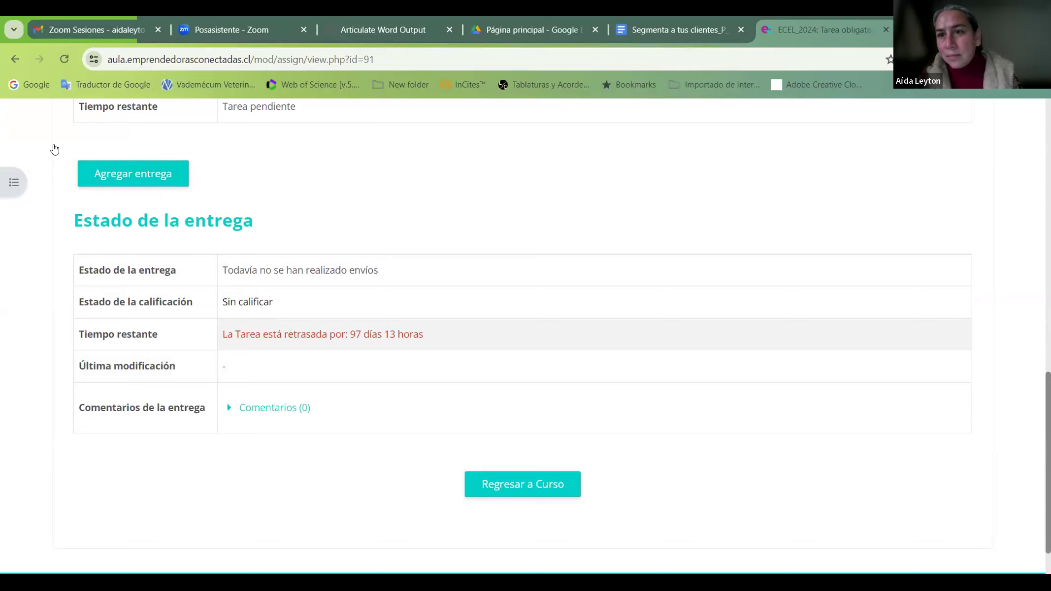
pyautogui.click(114, 174)
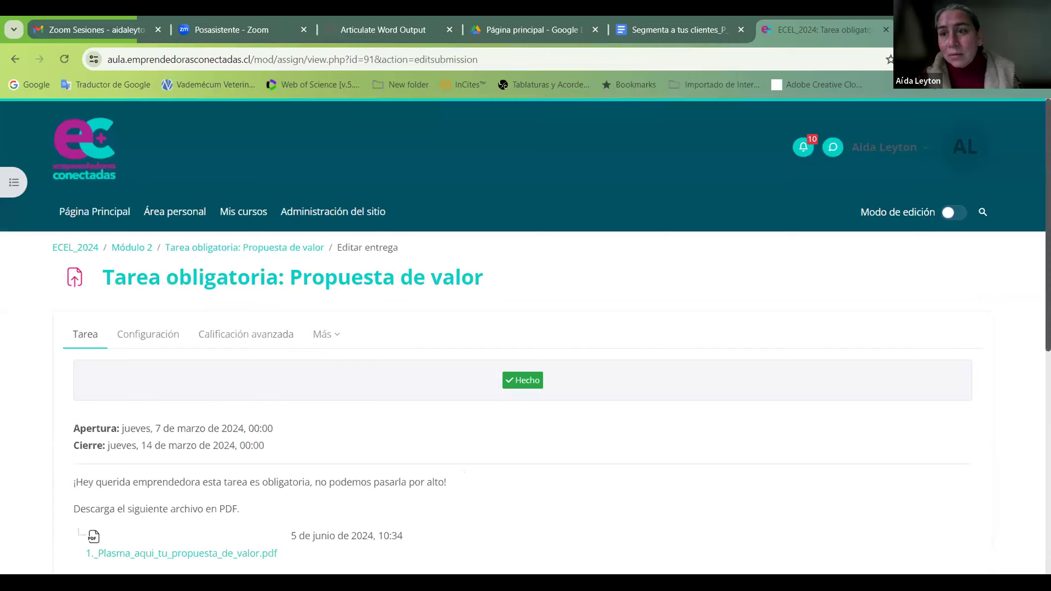
# - Upload P_22.docx from the 4 KODEA documents folder to the assignment submission and save the changes
pyautogui.scroll(-8, 526, 335)
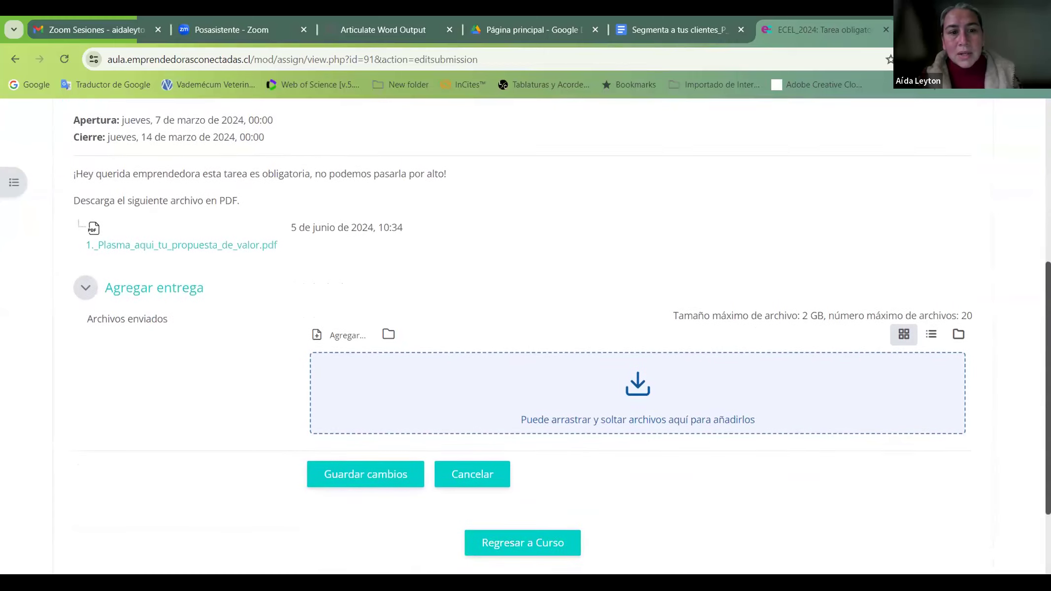
pyautogui.scroll(1, 478, 405)
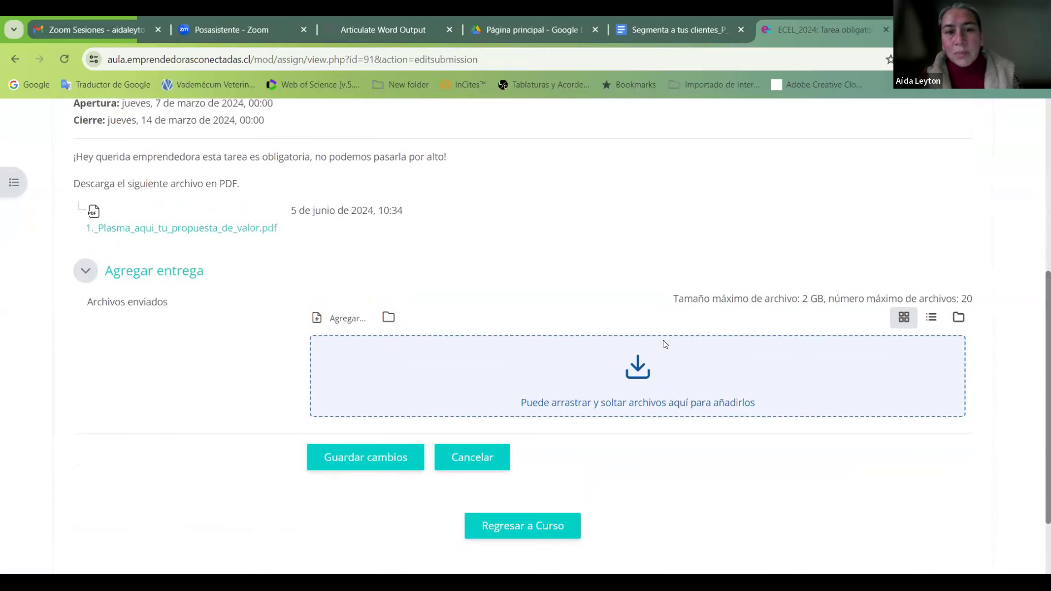
pyautogui.click(347, 316)
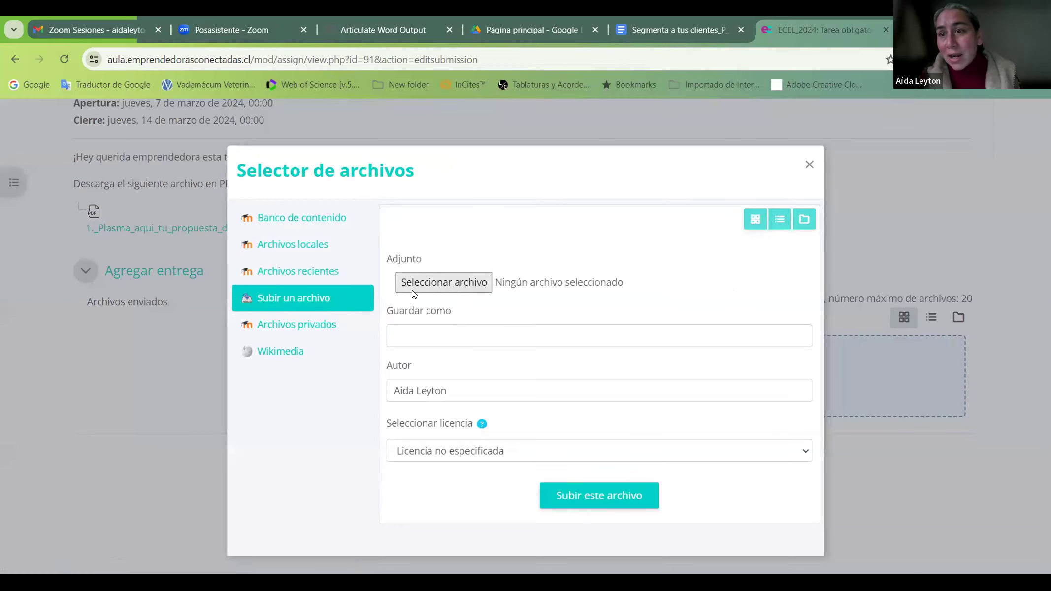
pyautogui.click(475, 276)
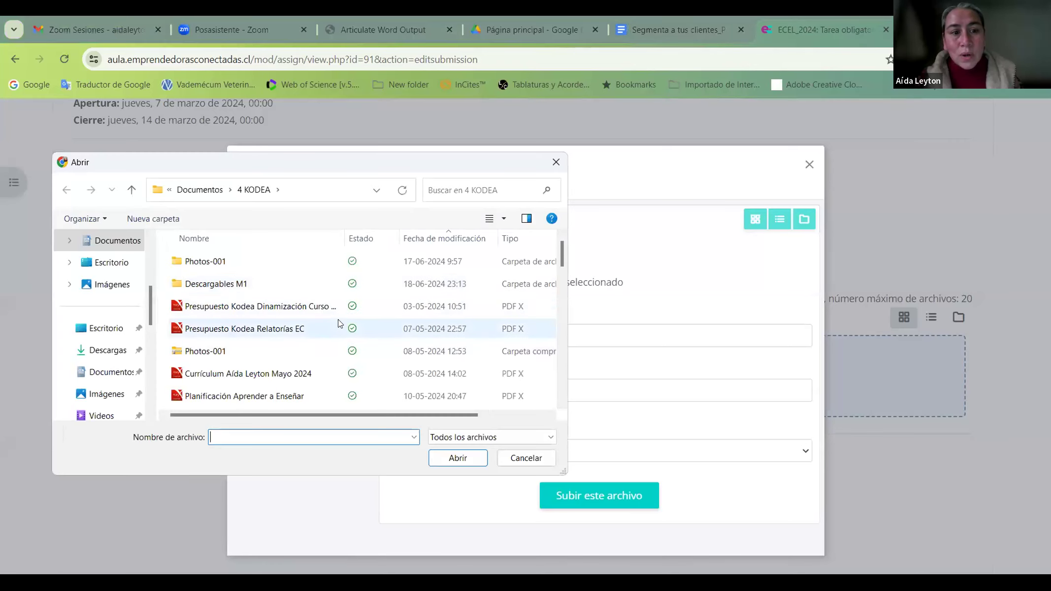
pyautogui.click(289, 330)
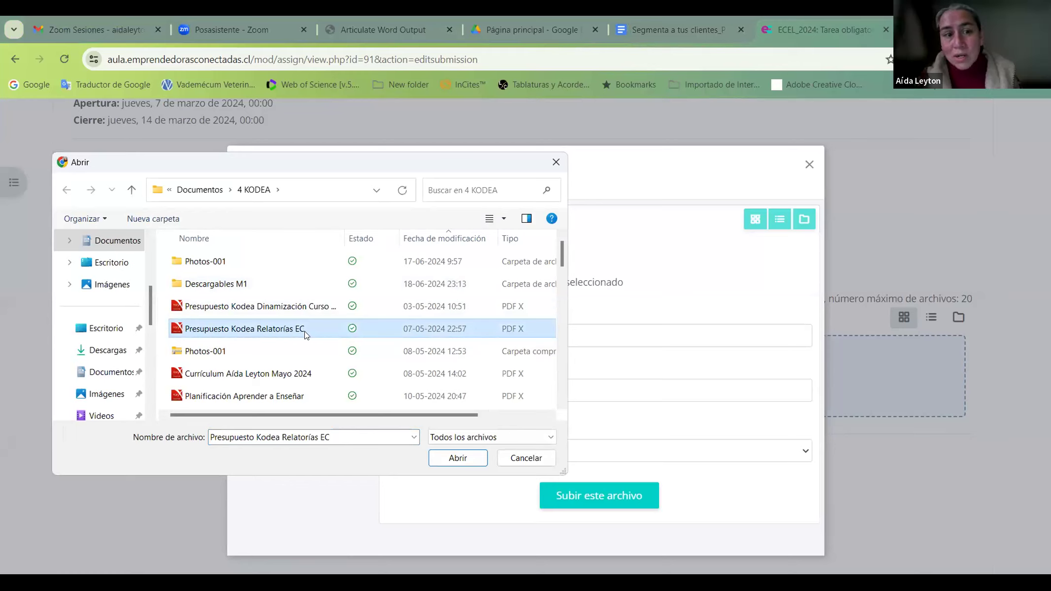
pyautogui.scroll(-2, 317, 328)
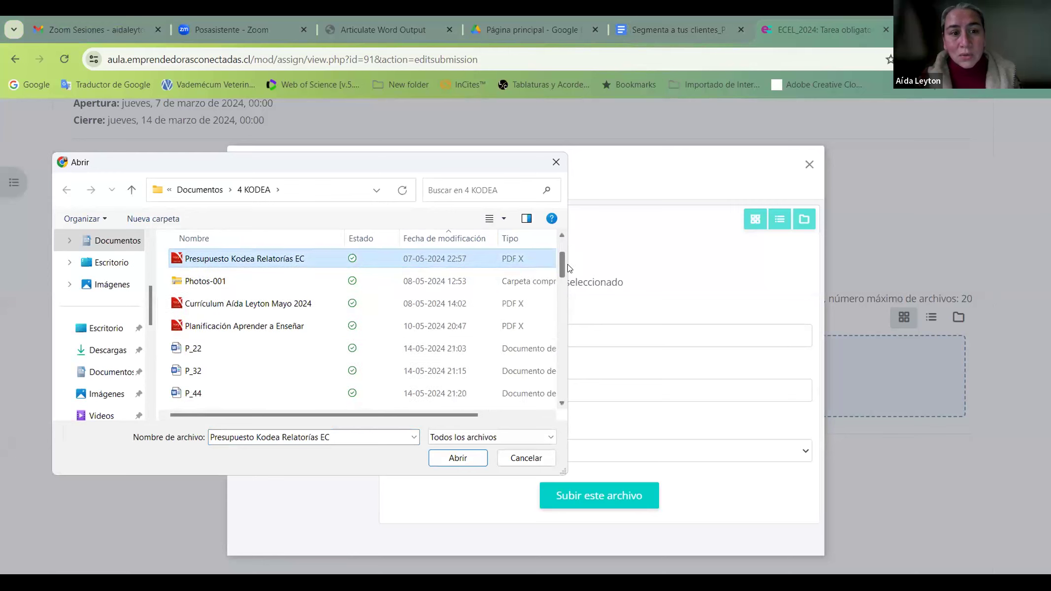
pyautogui.click(233, 290)
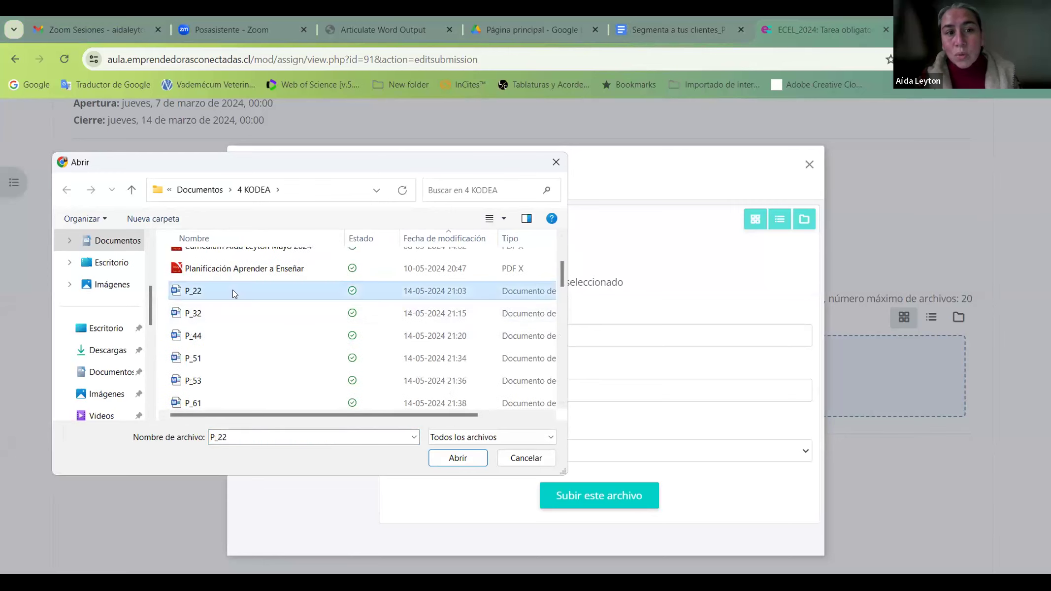
pyautogui.click(257, 267)
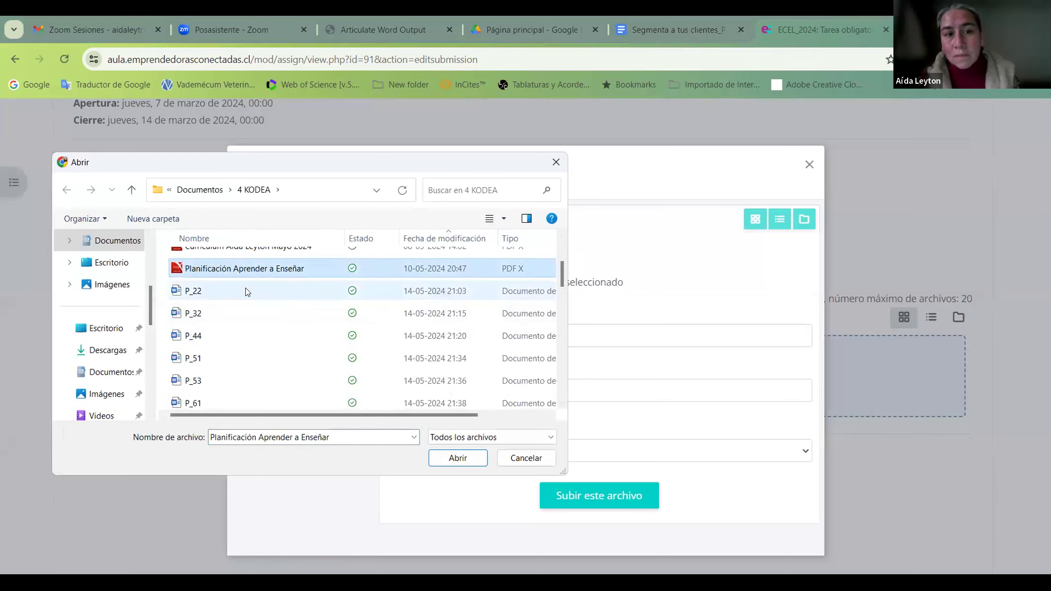
pyautogui.click(247, 285)
pyautogui.click(444, 458)
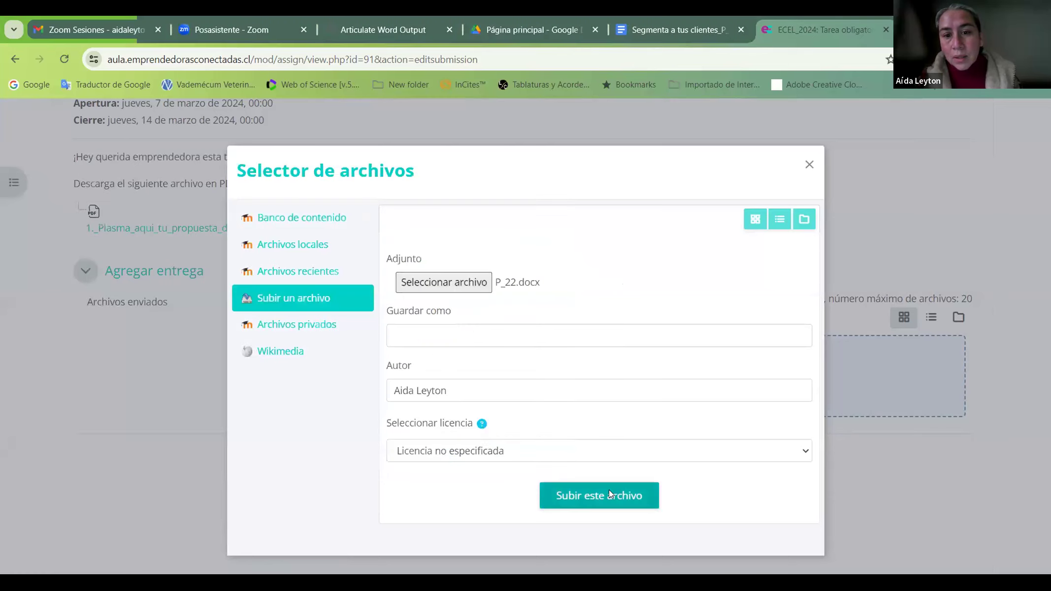
pyautogui.click(609, 490)
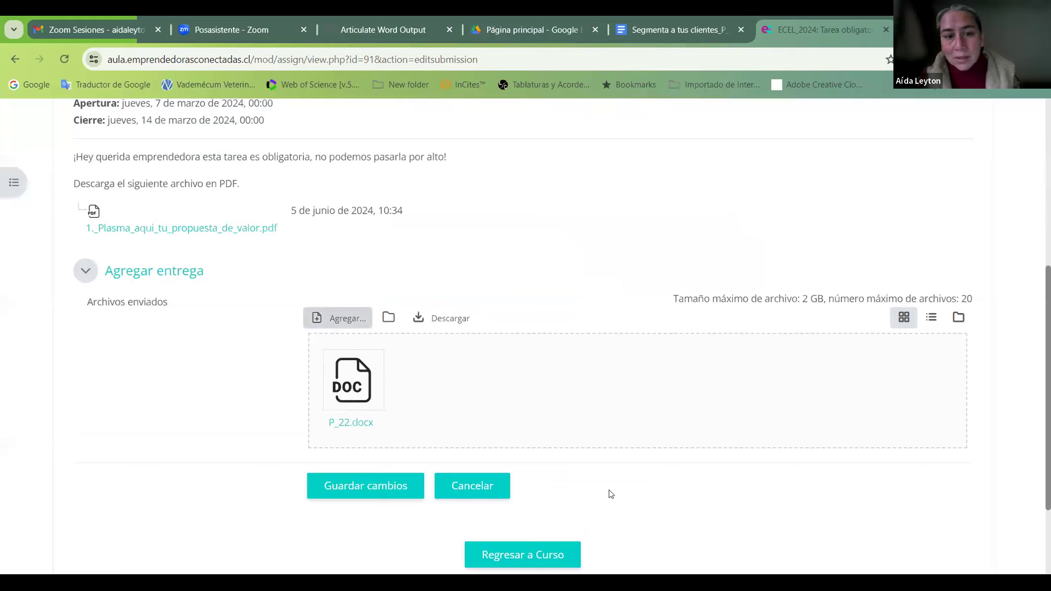
pyautogui.click(382, 485)
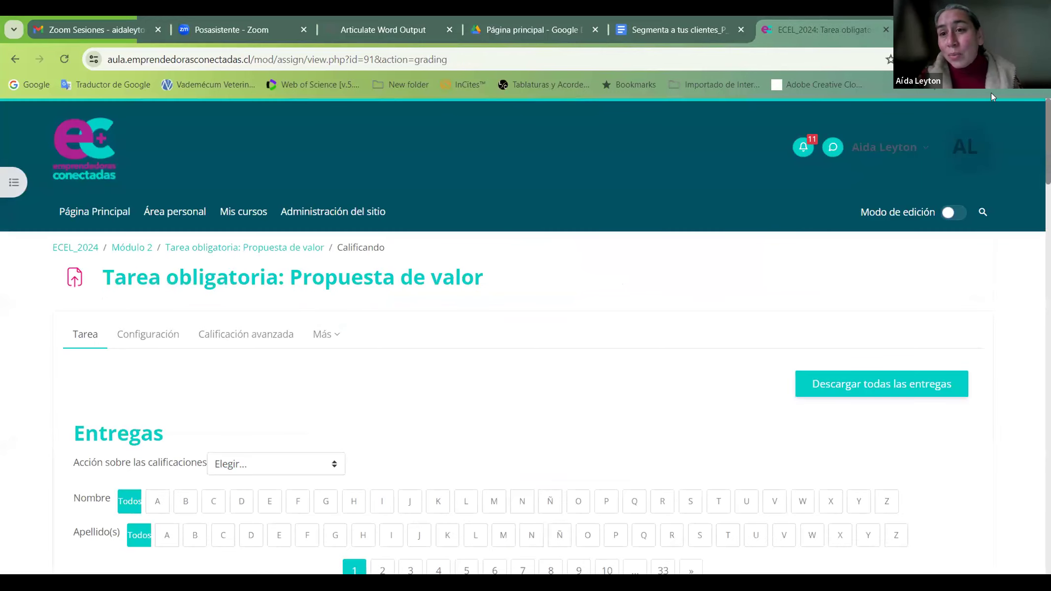
# - Switch the course role to Estudiante and return to the Propuesta de valor assignment page
pyautogui.press('Return')
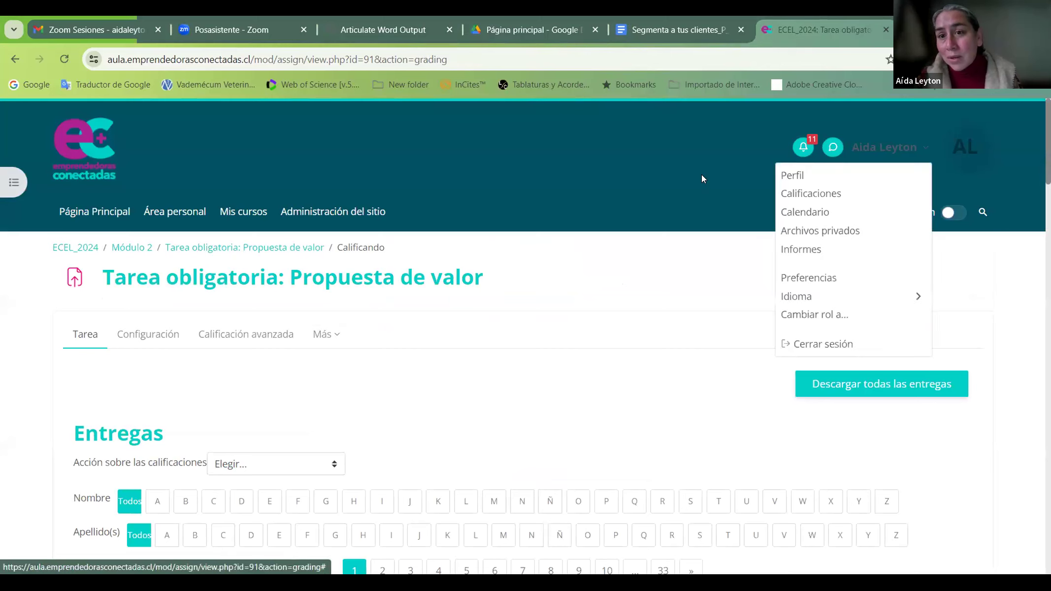
pyautogui.click(864, 318)
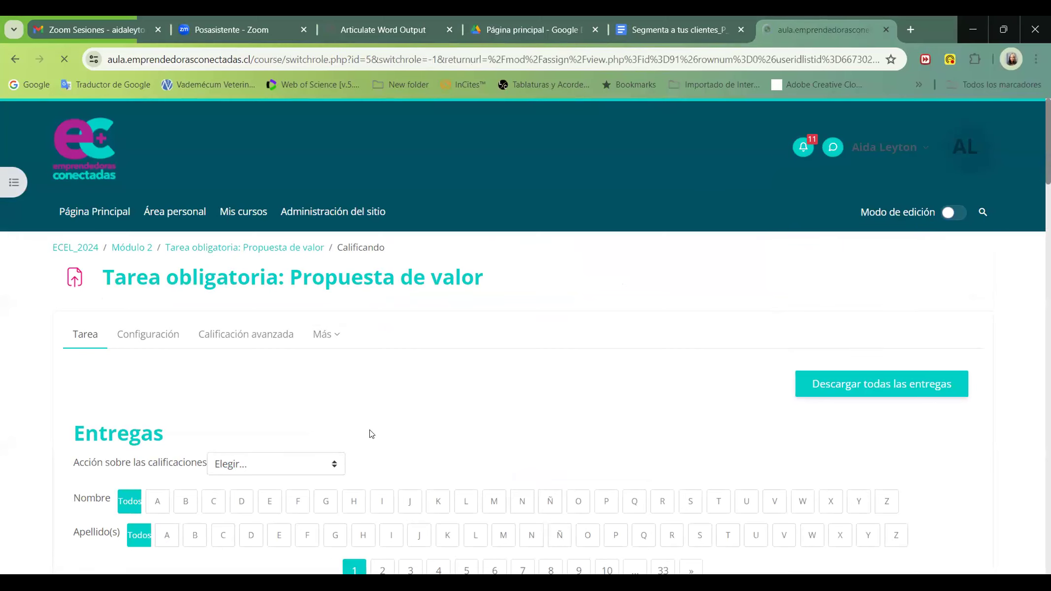
pyautogui.click(133, 545)
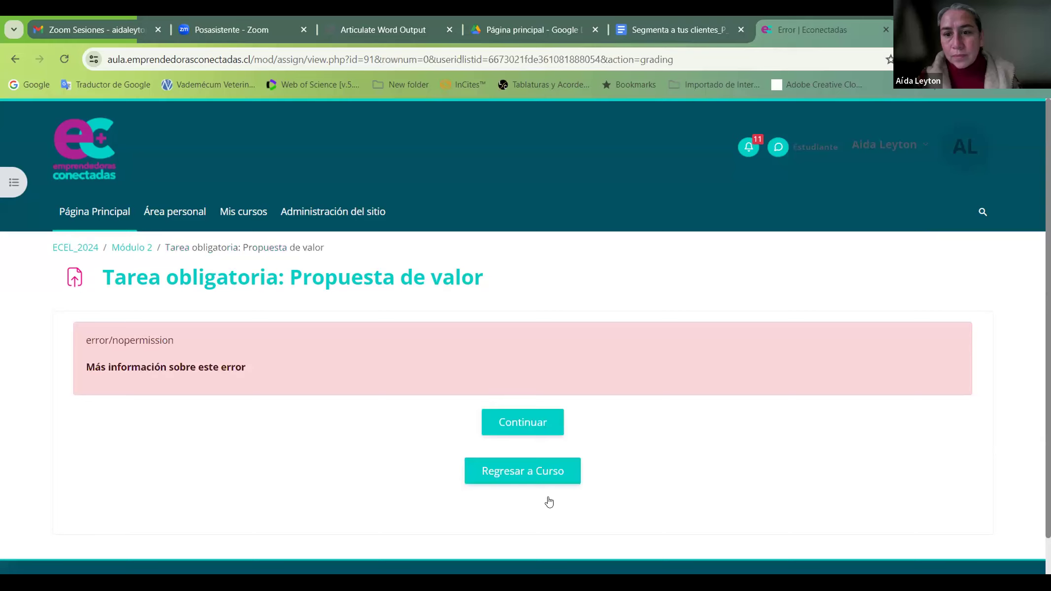
pyautogui.click(539, 426)
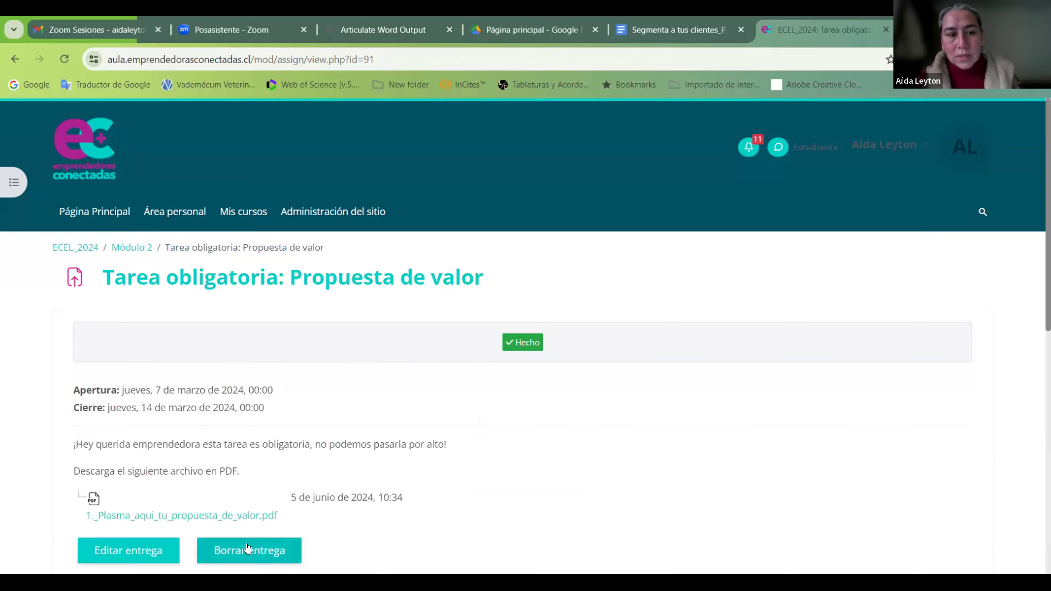
# - Review the submission status and delete the submission containing P_22.docx, confirming the removal
pyautogui.scroll(-5, 247, 547)
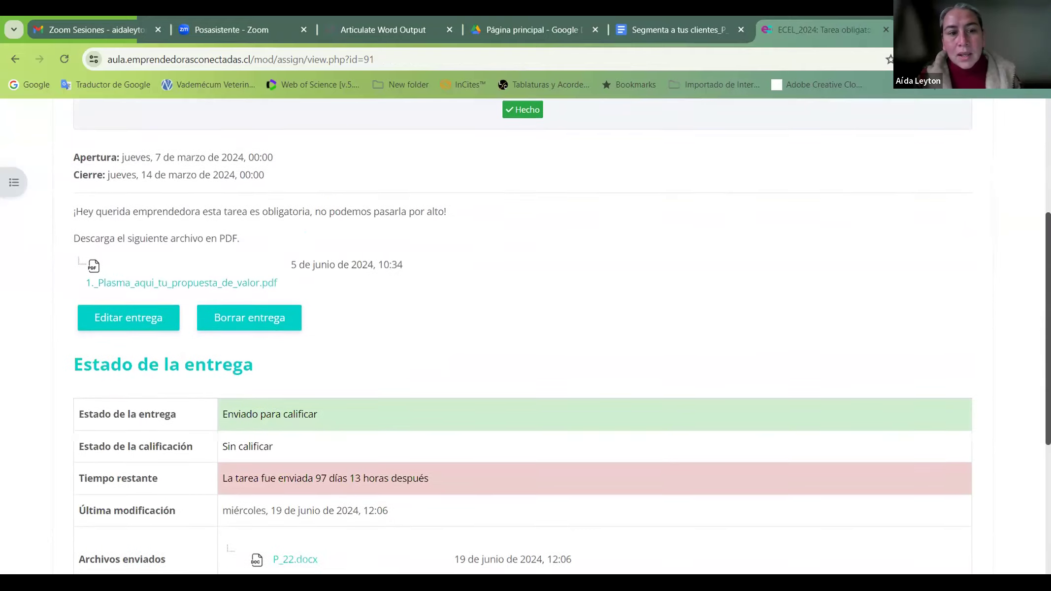
pyautogui.scroll(-2, 522, 335)
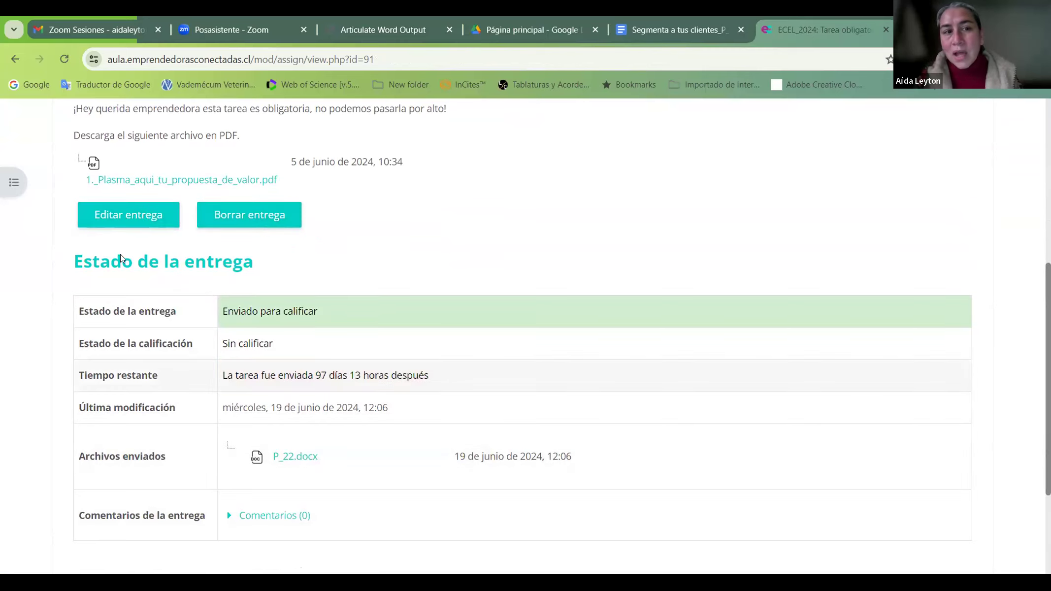
pyautogui.click(264, 215)
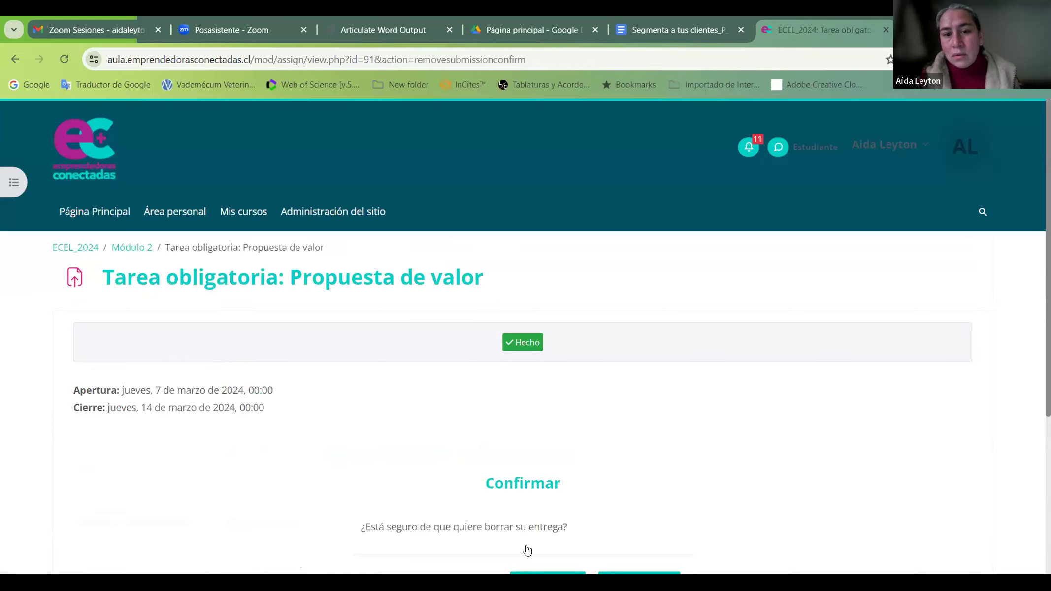
pyautogui.scroll(-3, 723, 485)
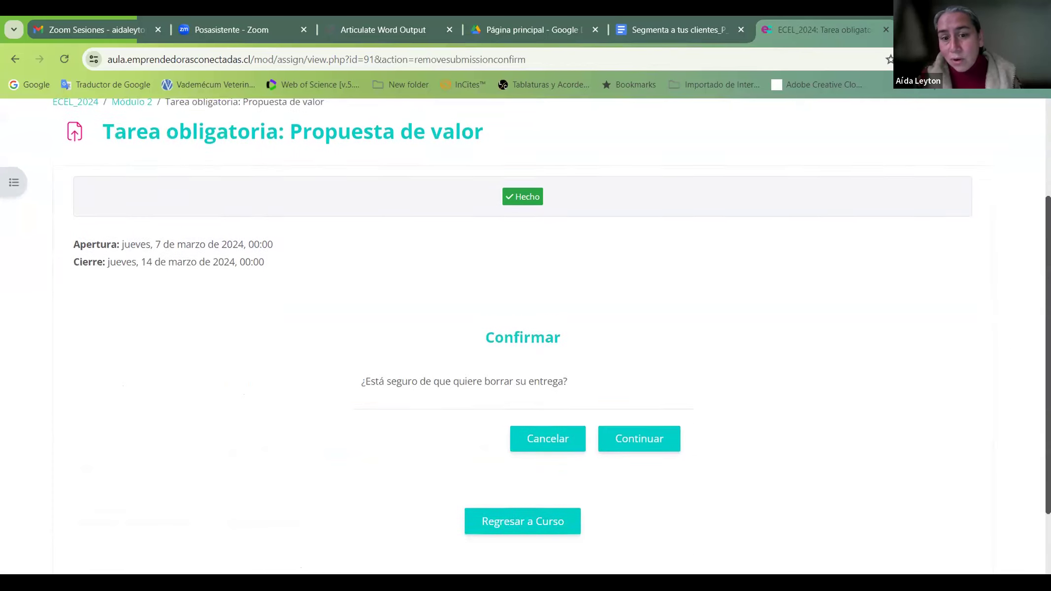
pyautogui.click(645, 428)
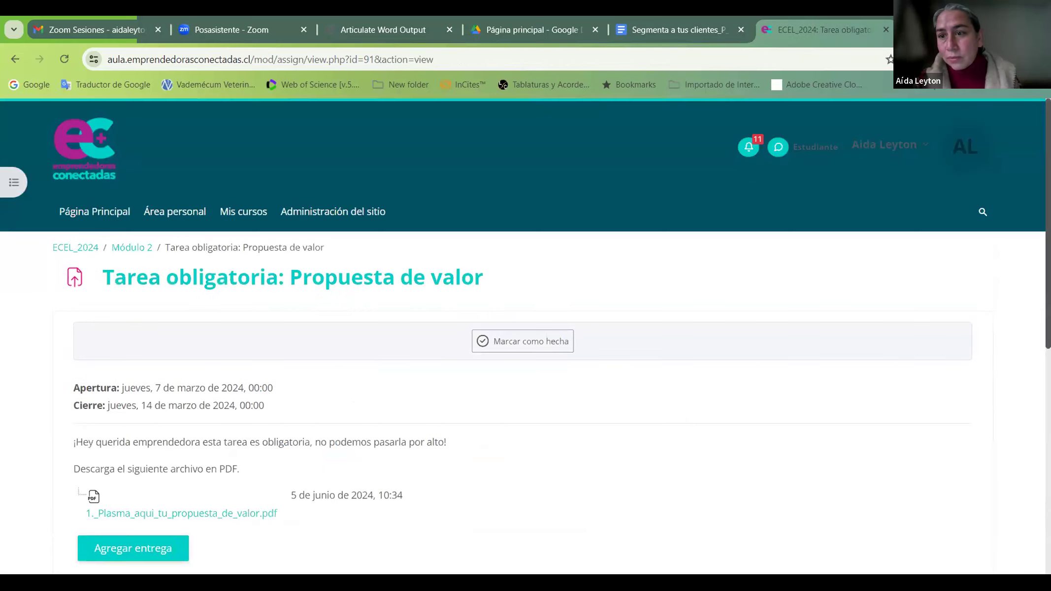
# - Add a new submission with the PDF "Presupuesto Kodea Relatorías EC" from the 4 KODEA folder and save the changes
pyautogui.scroll(-4, 143, 345)
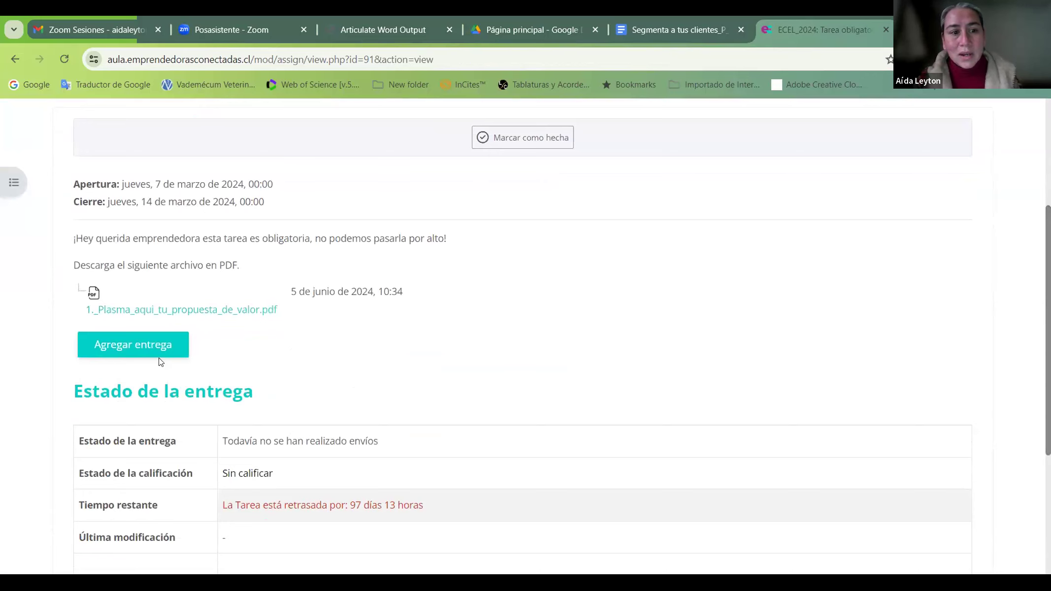
pyautogui.click(144, 346)
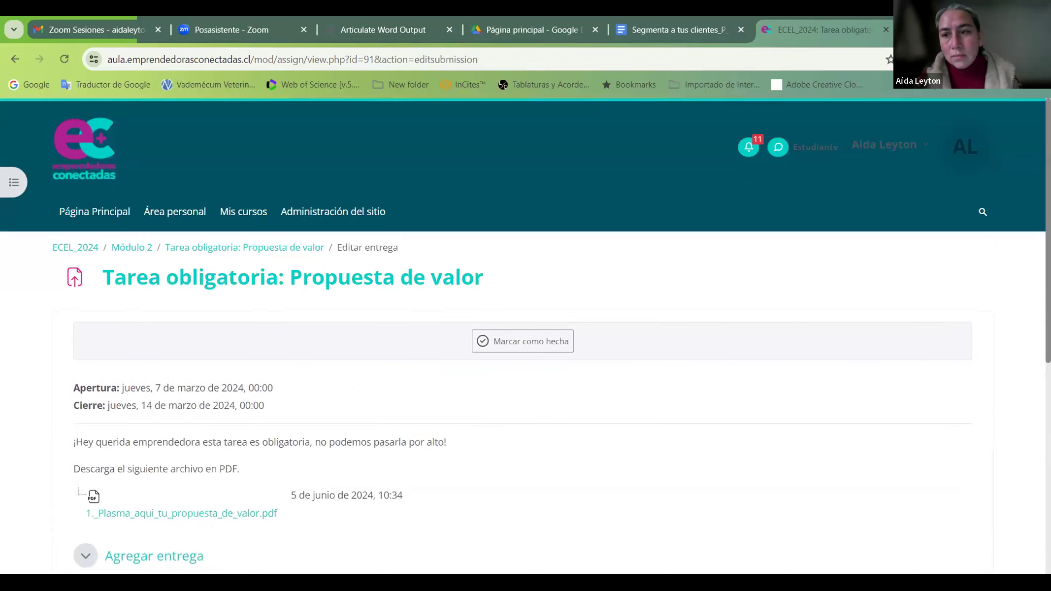
pyautogui.scroll(-6, 973, 429)
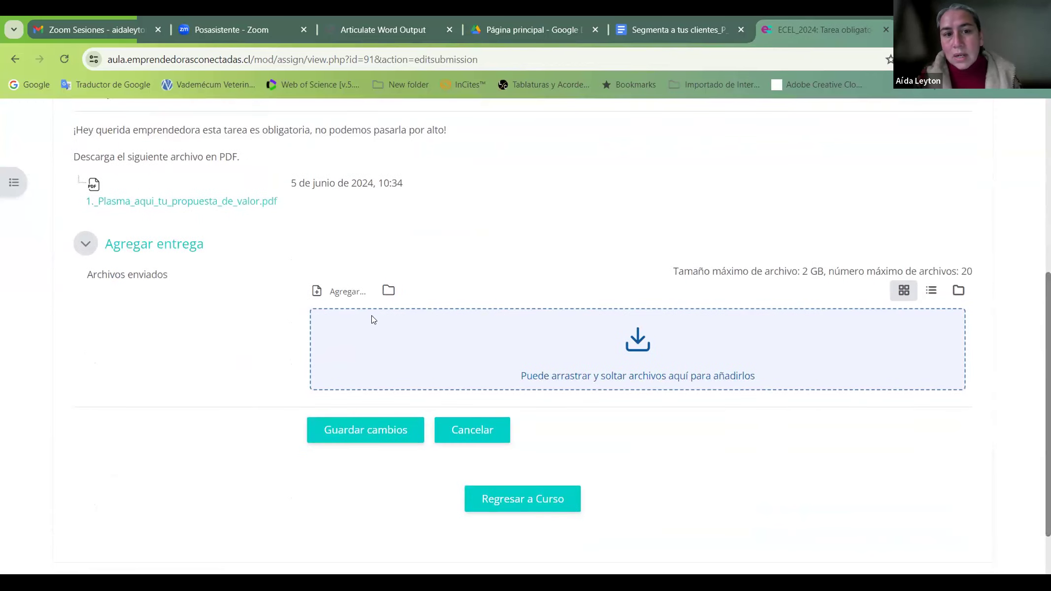
pyautogui.click(343, 299)
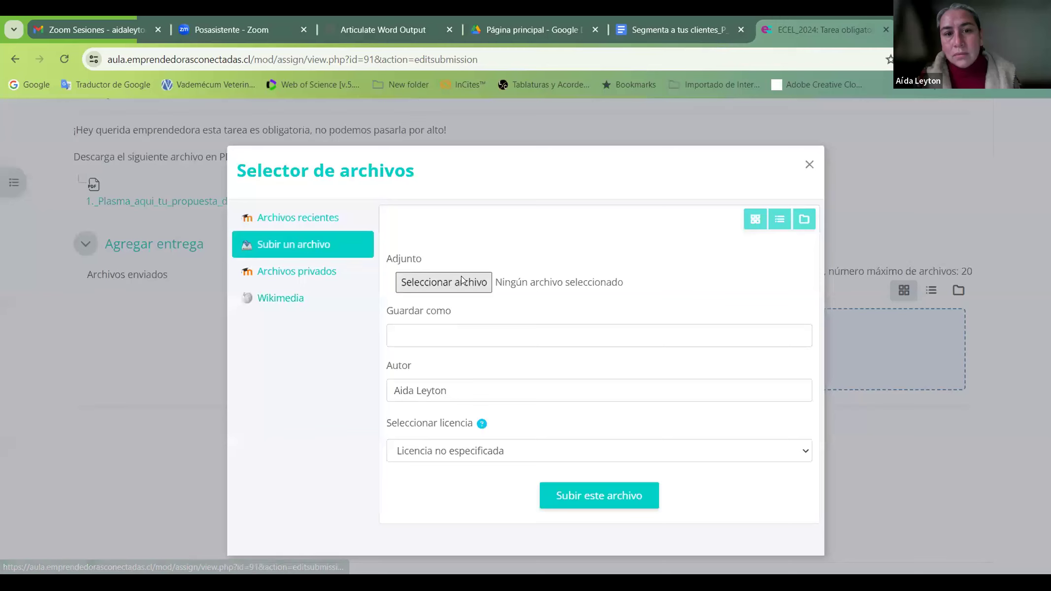
pyautogui.click(461, 280)
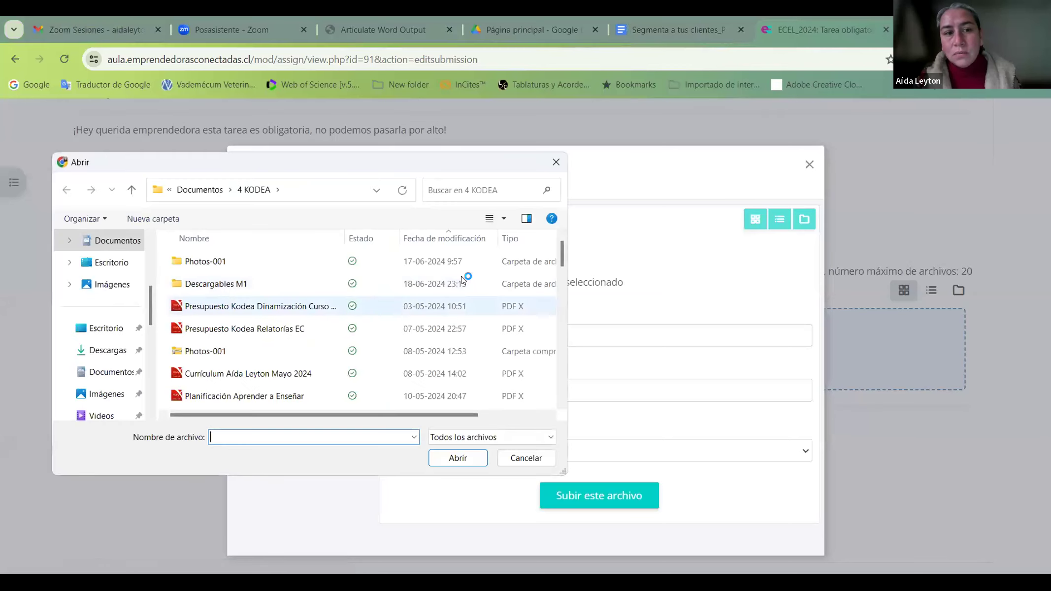
pyautogui.click(471, 458)
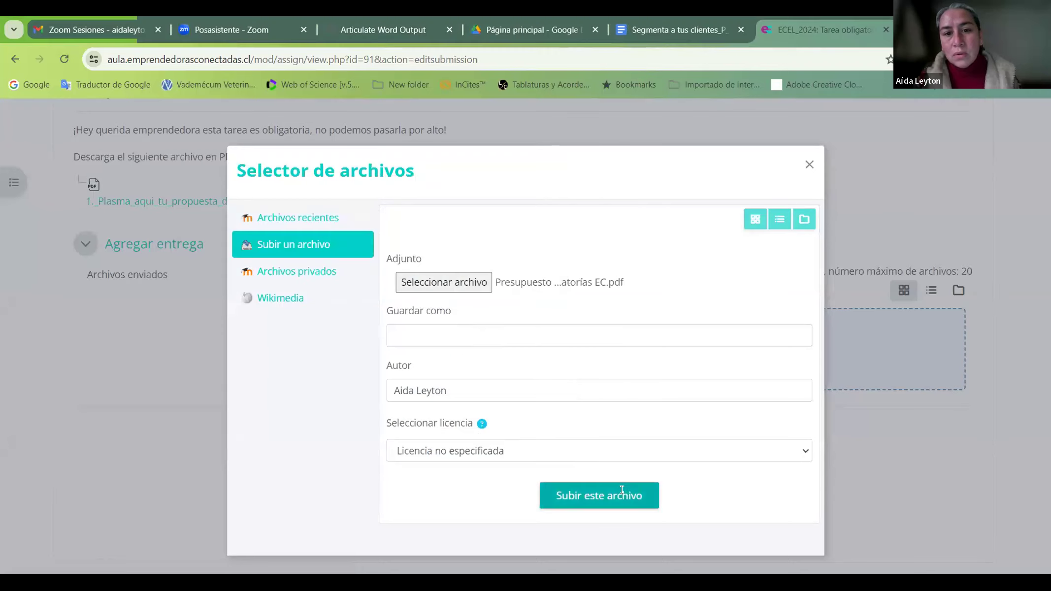
pyautogui.click(622, 489)
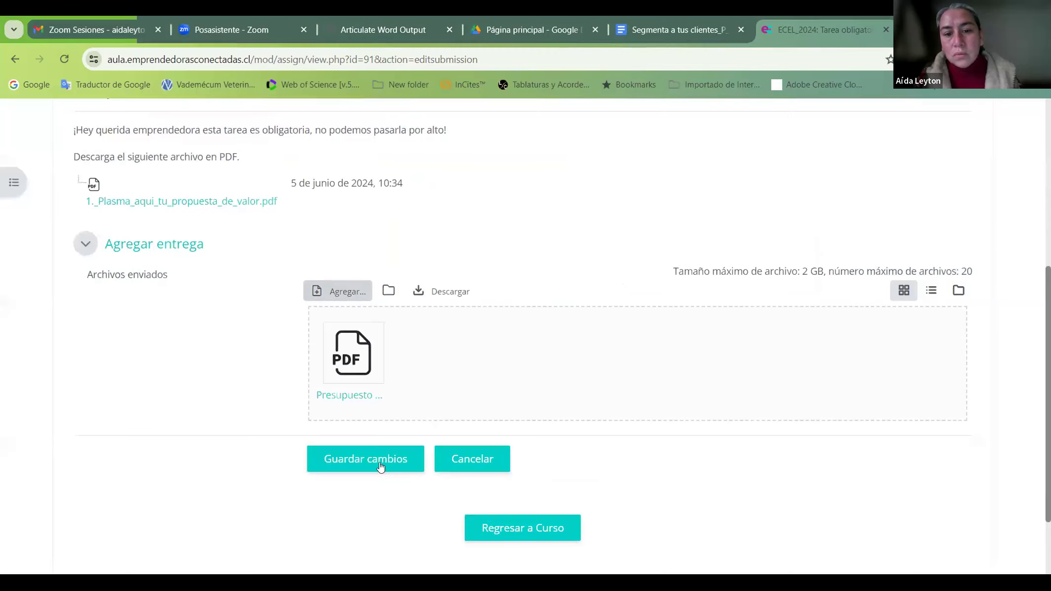
pyautogui.click(380, 463)
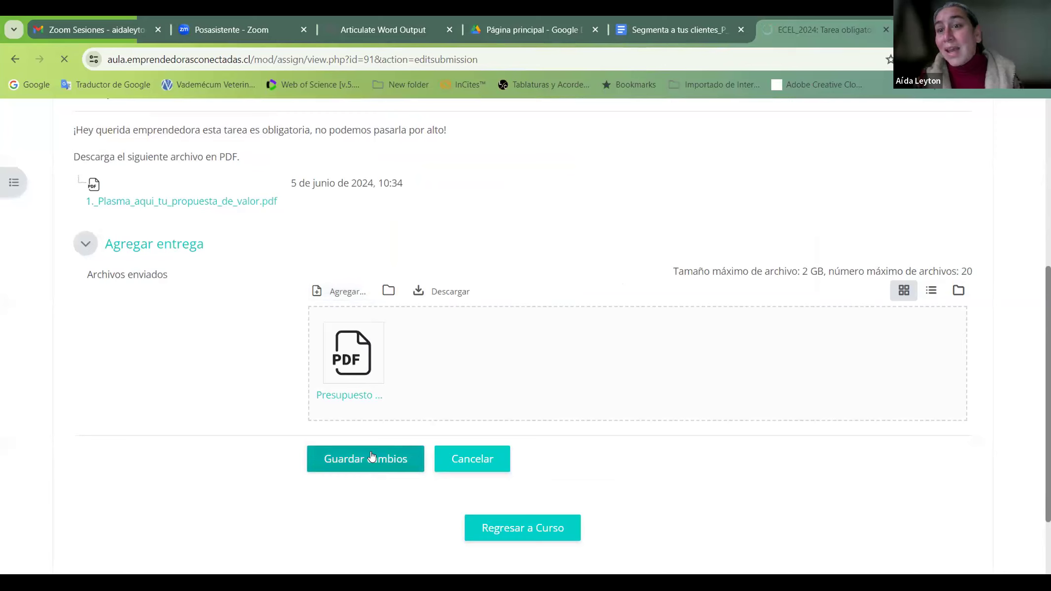